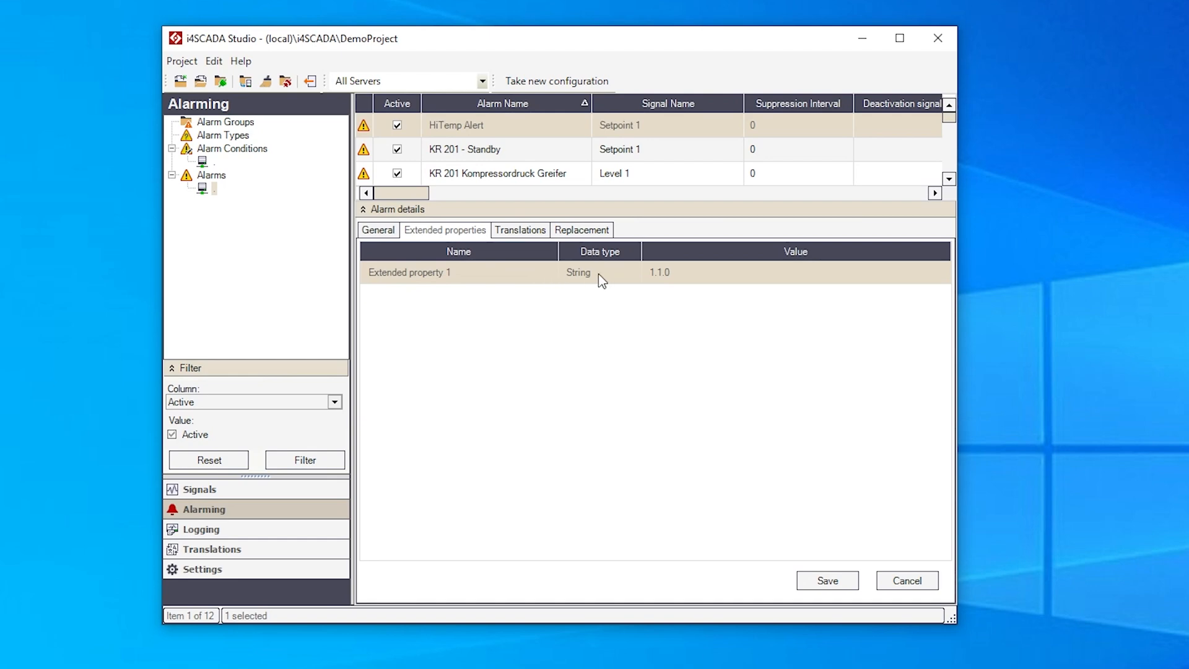
{"action": "left_click", "coordinate": [654, 274]}
{"action": "double_click", "coordinate": [698, 273]}
{"action": "key", "text": "Return"}
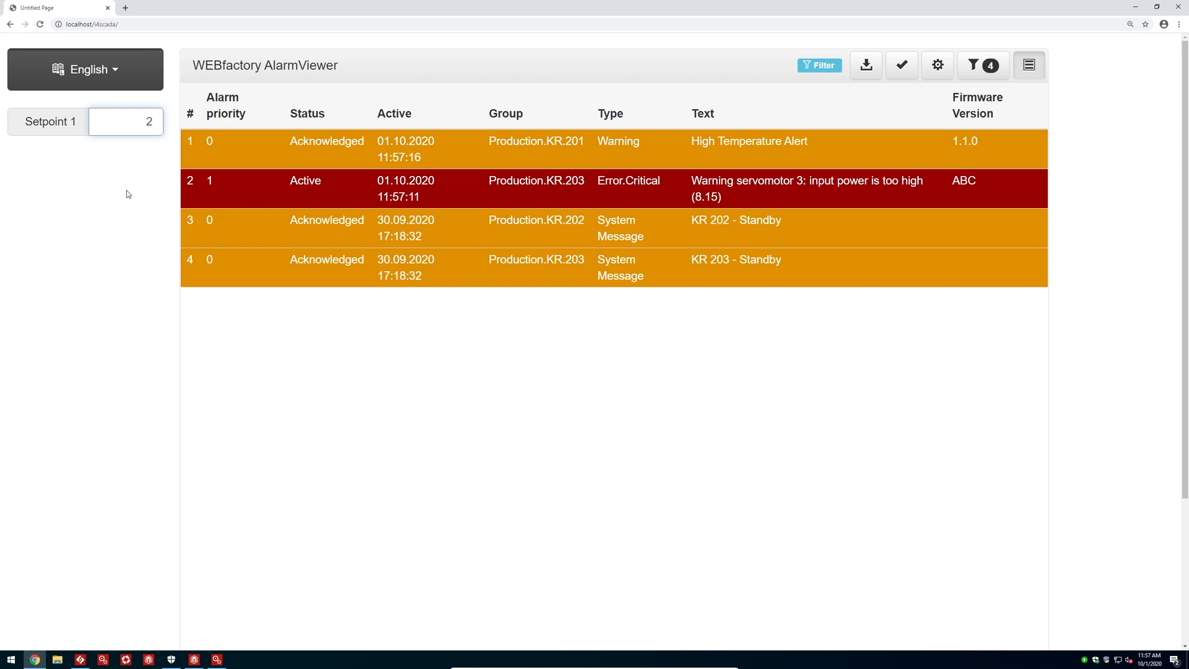
{"action": "left_click", "coordinate": [127, 193]}
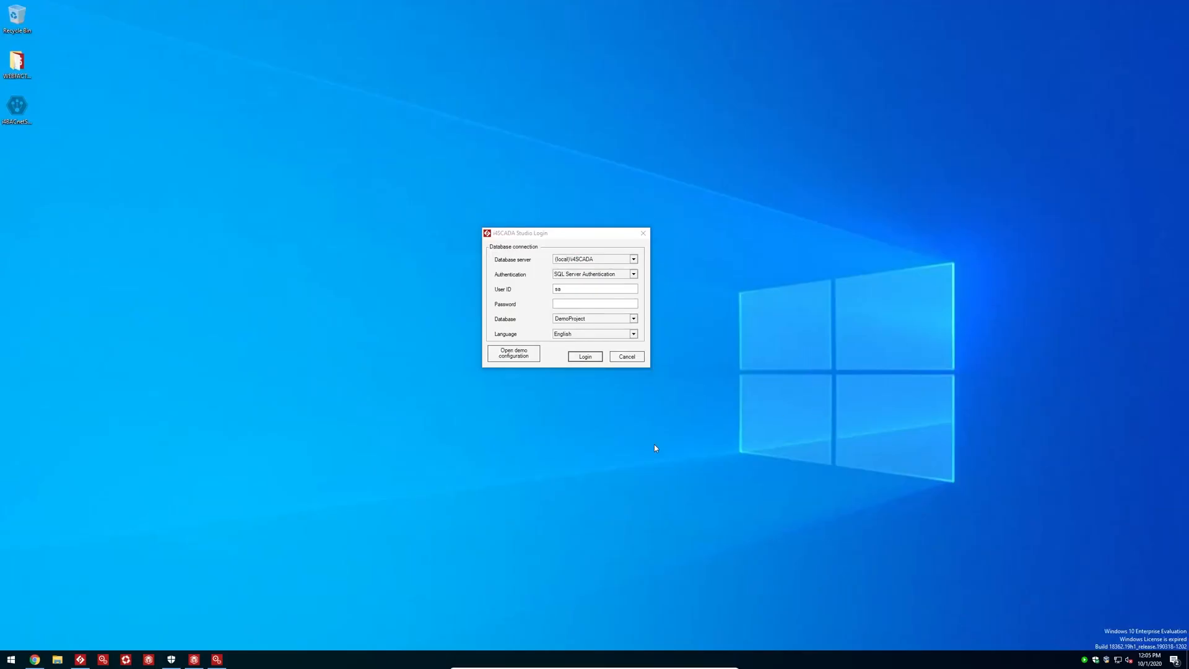
Step: Open the DemoProject configuration in i4SCADA Studio and show the Extended Alarm Properties of the project settings
{"action": "left_click", "coordinate": [505, 355]}
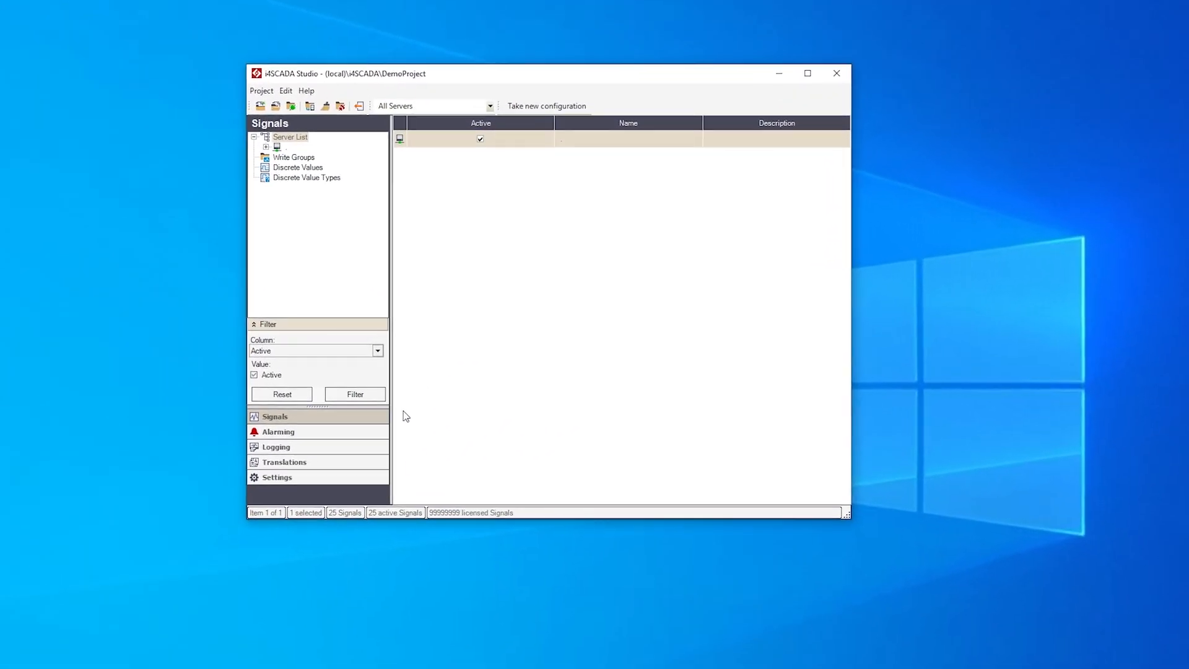
{"action": "left_click", "coordinate": [320, 481]}
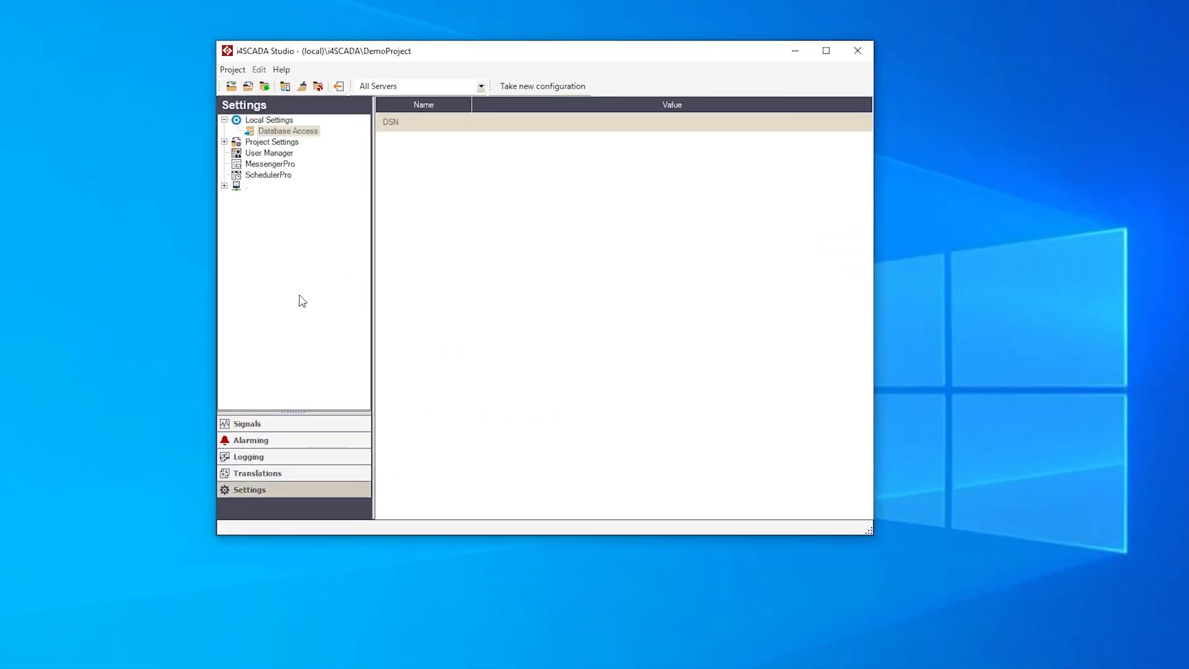
{"action": "left_click", "coordinate": [224, 141]}
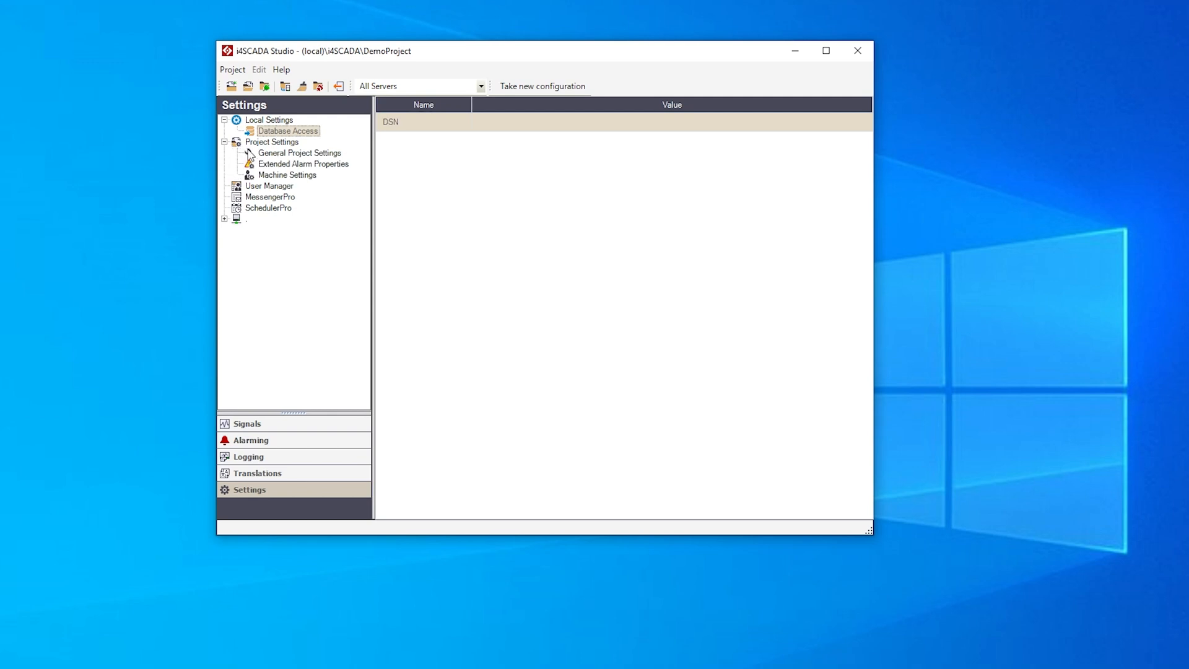
{"action": "left_click", "coordinate": [286, 165]}
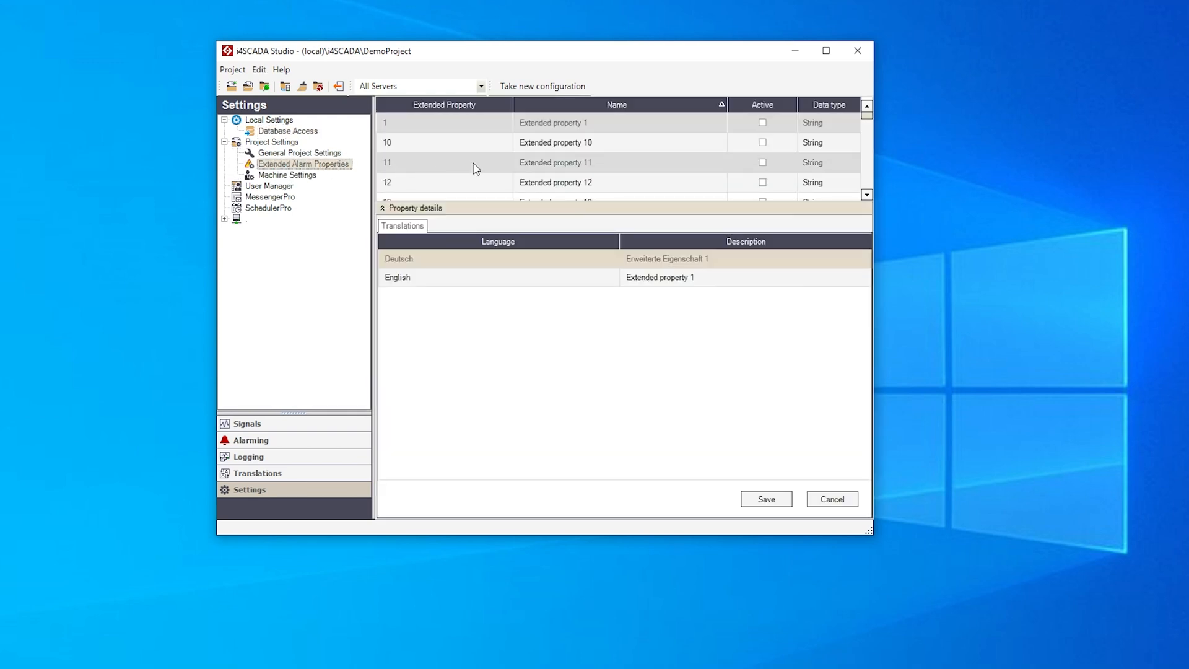
Step: Activate Extended property 1 and choose String as its data type
{"action": "left_click", "coordinate": [763, 124]}
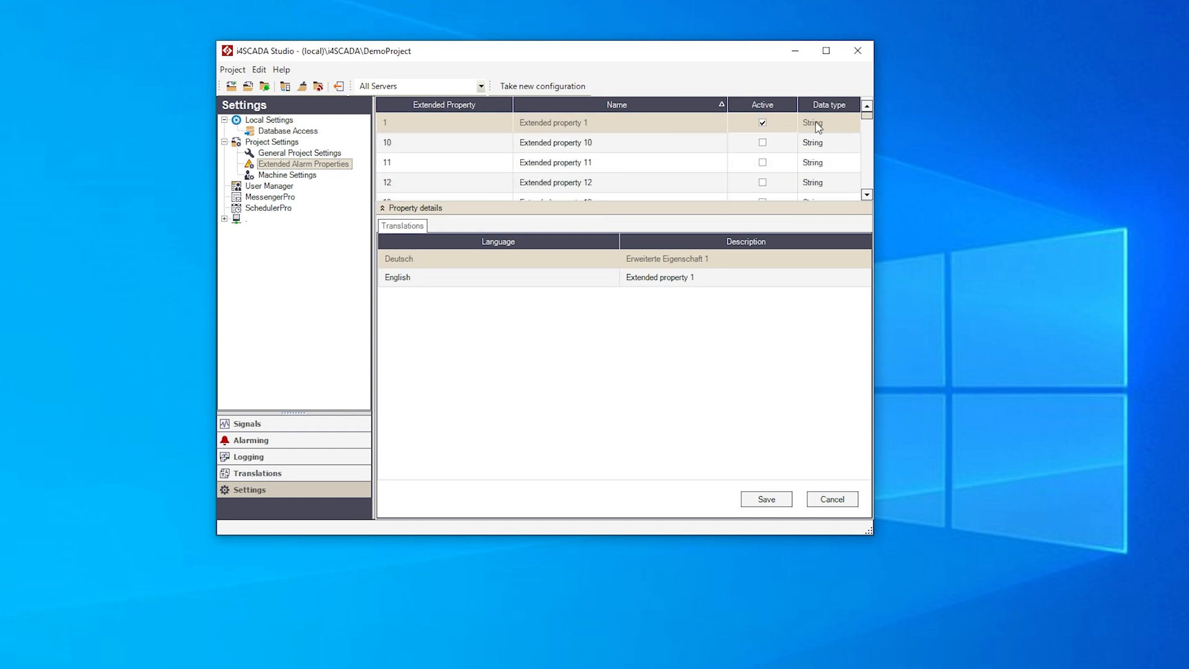
{"action": "mouse_move", "coordinate": [867, 115]}
{"action": "left_mouse_down"}
{"action": "mouse_move", "coordinate": [867, 181]}
{"action": "mouse_move", "coordinate": [867, 116]}
{"action": "left_mouse_up"}
{"action": "left_click", "coordinate": [855, 123]}
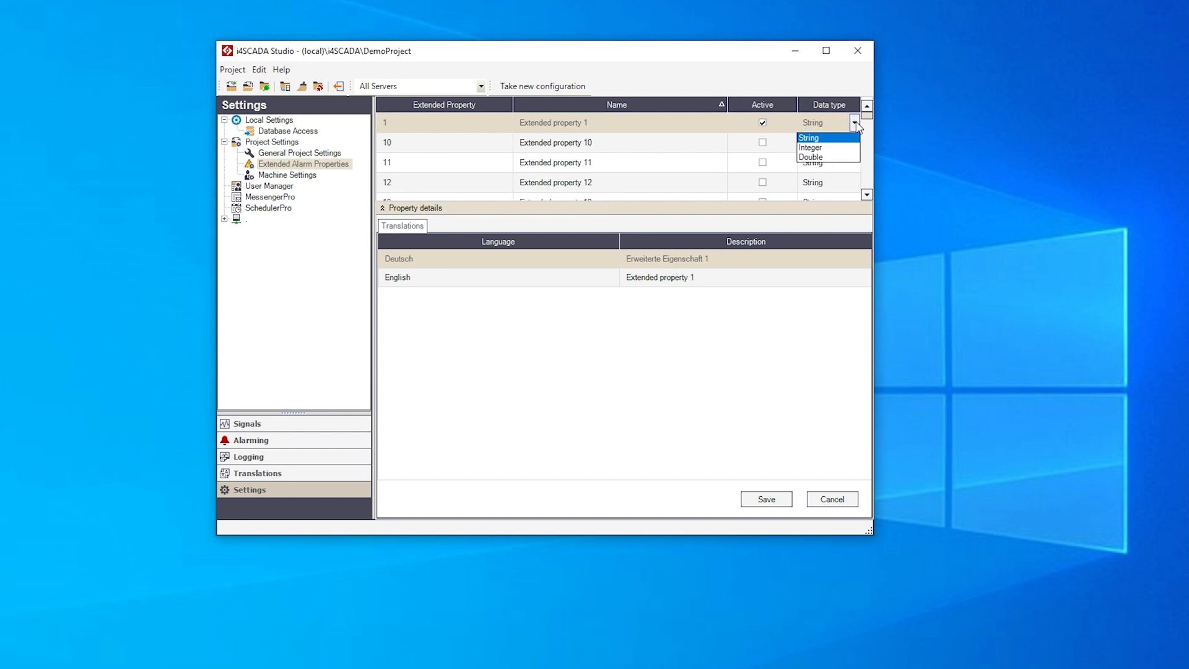
{"action": "left_click", "coordinate": [828, 142]}
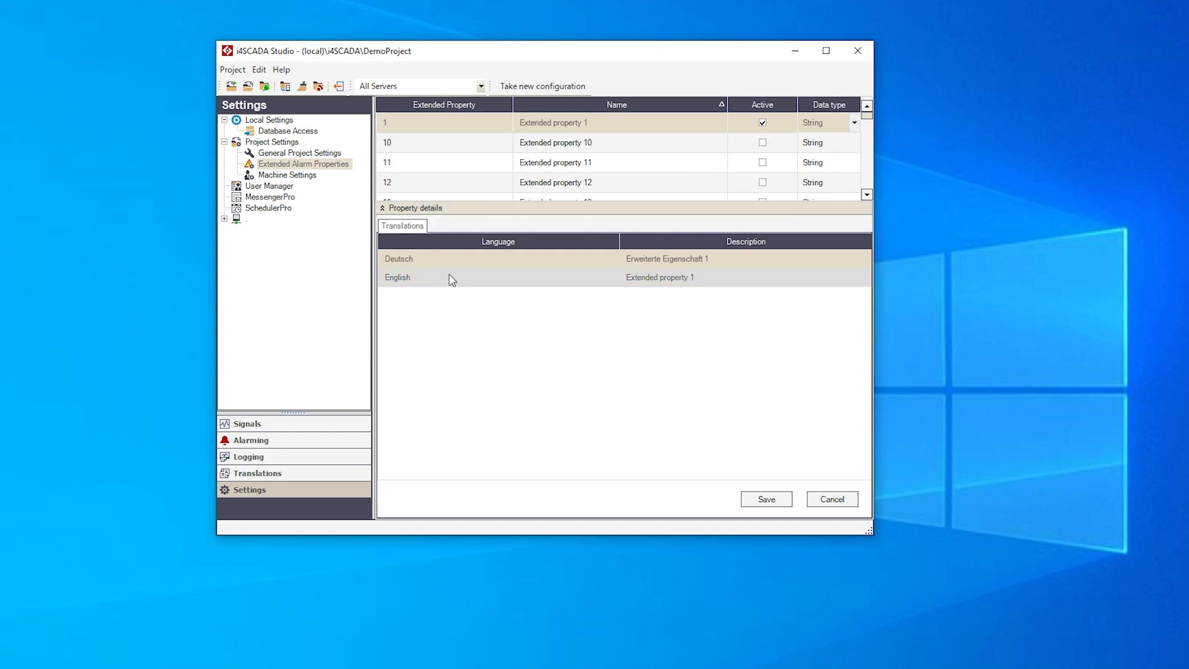
Step: Set the English description of Extended property 1 to "Firmware Version"
{"action": "left_click", "coordinate": [690, 277]}
{"action": "left_click", "coordinate": [676, 277]}
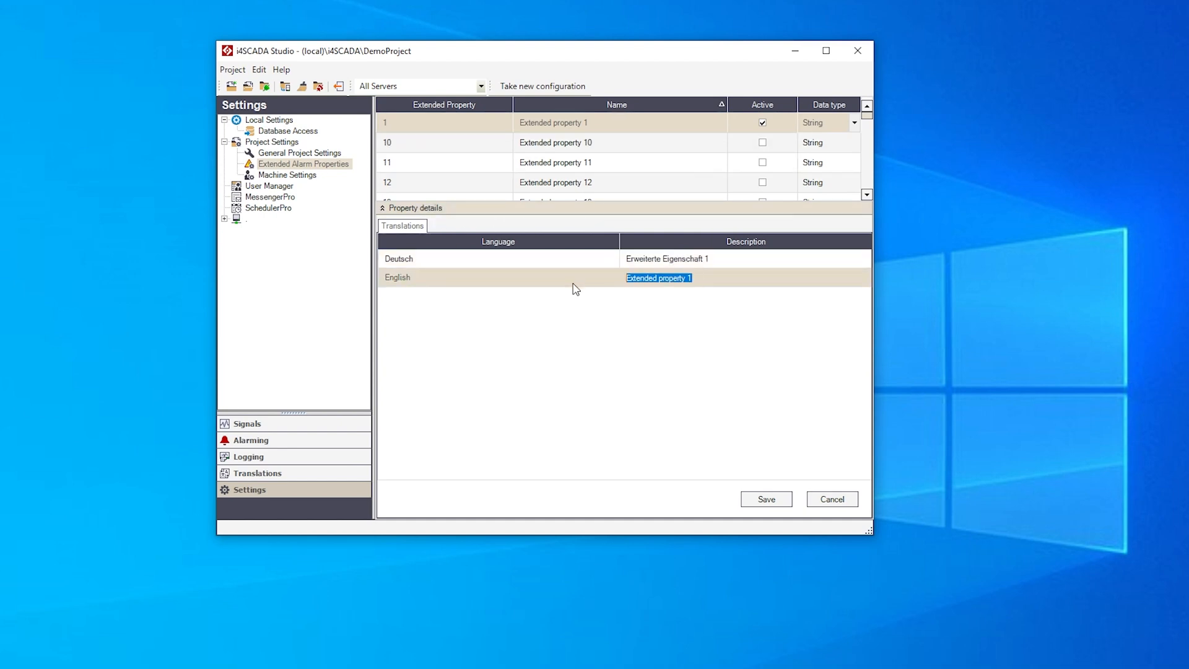
{"action": "type", "text": "Firmware Version"}
{"action": "key", "text": "Return"}
{"action": "left_click", "coordinate": [553, 376]}
Step: Set the Deutsch description of Extended property 1 to "Firmwareversion" and save the property
{"action": "double_click", "coordinate": [698, 260]}
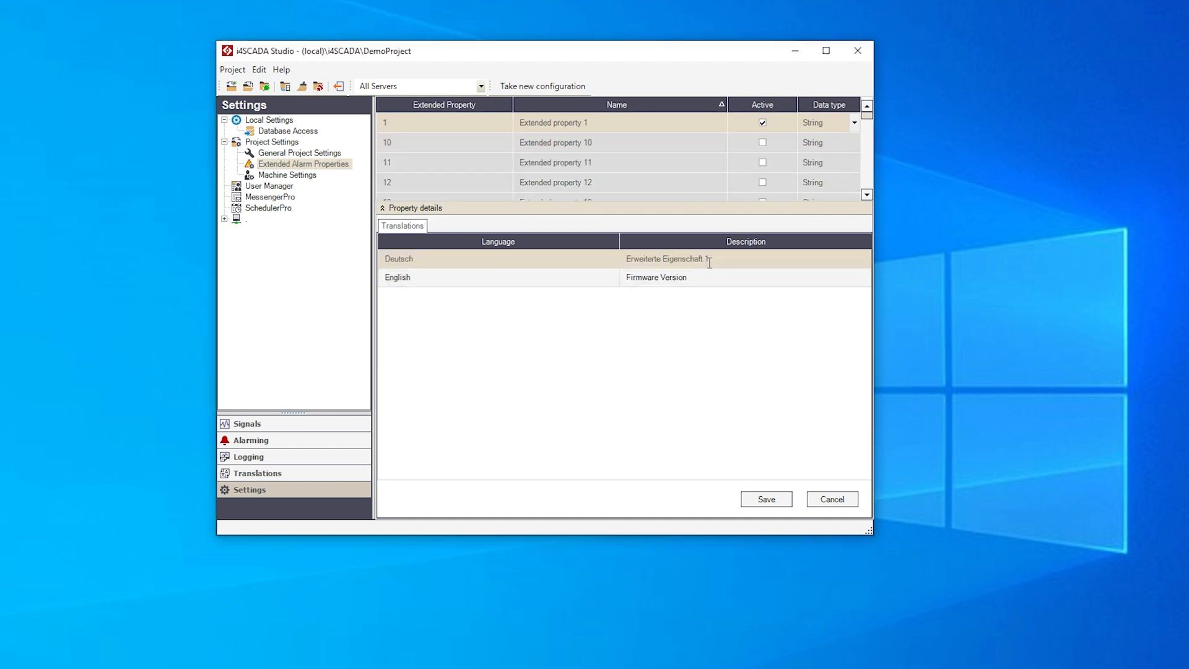
{"action": "left_click", "coordinate": [710, 263]}
{"action": "type", "text": "Firmwareversion"}
{"action": "key", "text": "Return"}
{"action": "left_click", "coordinate": [776, 499]}
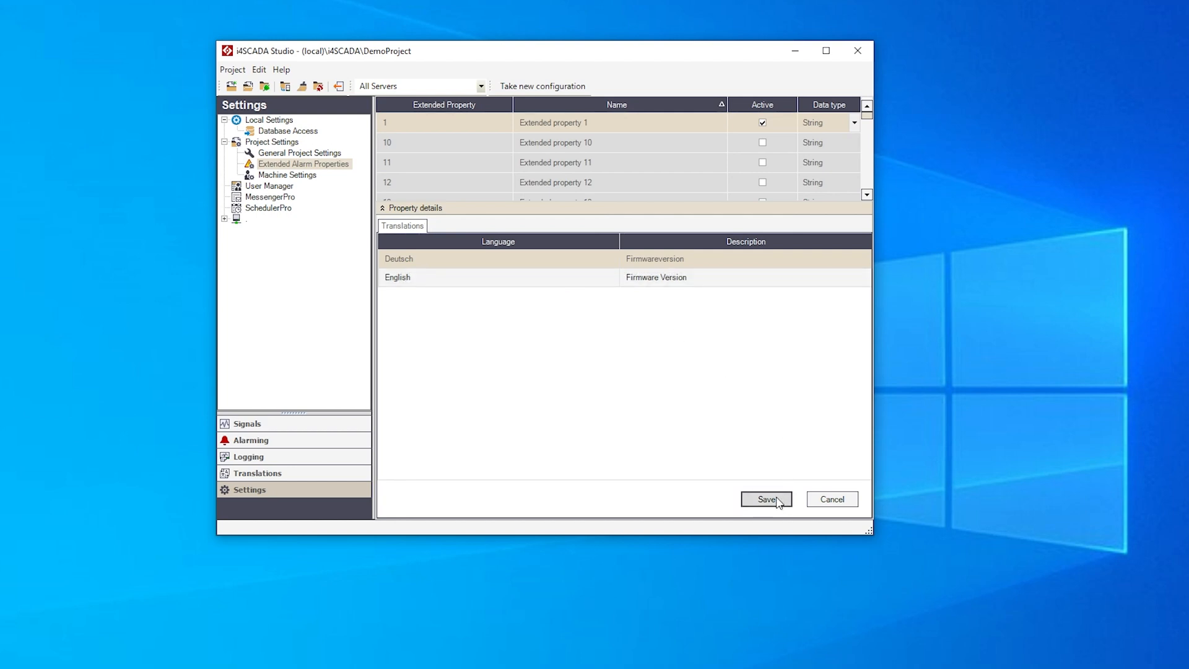
Step: Open the extended properties of the HiTemp Alert alarm in the Alarming section
{"action": "left_click", "coordinate": [276, 440]}
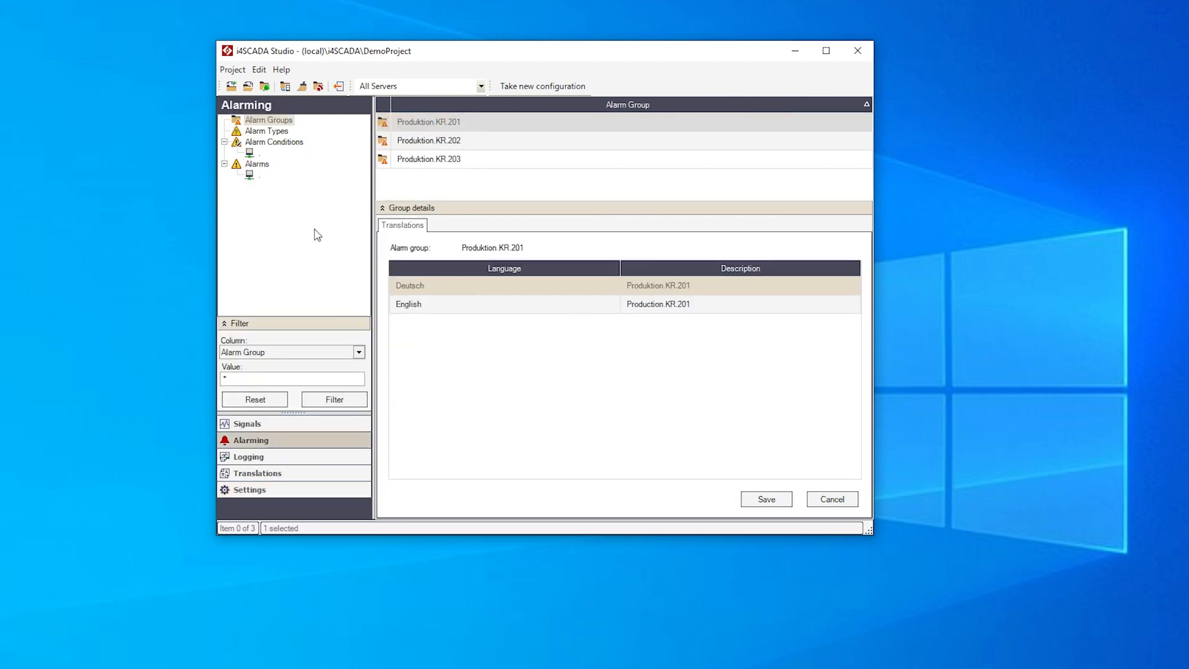
{"action": "left_click", "coordinate": [258, 176]}
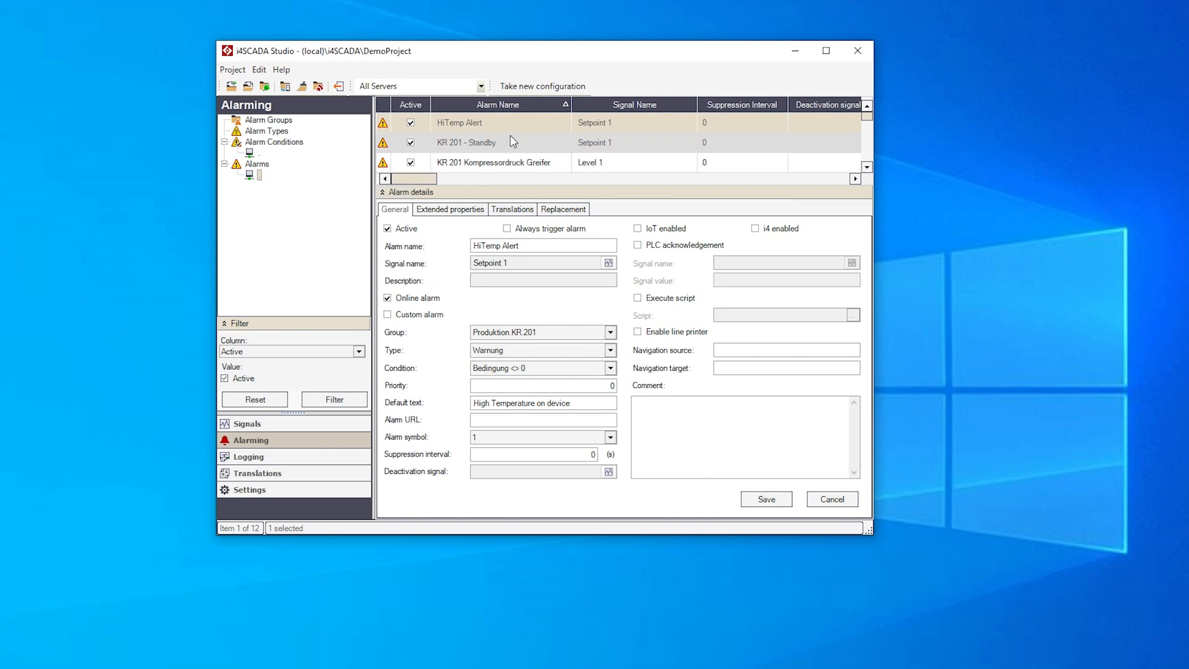
{"action": "left_click", "coordinate": [499, 122]}
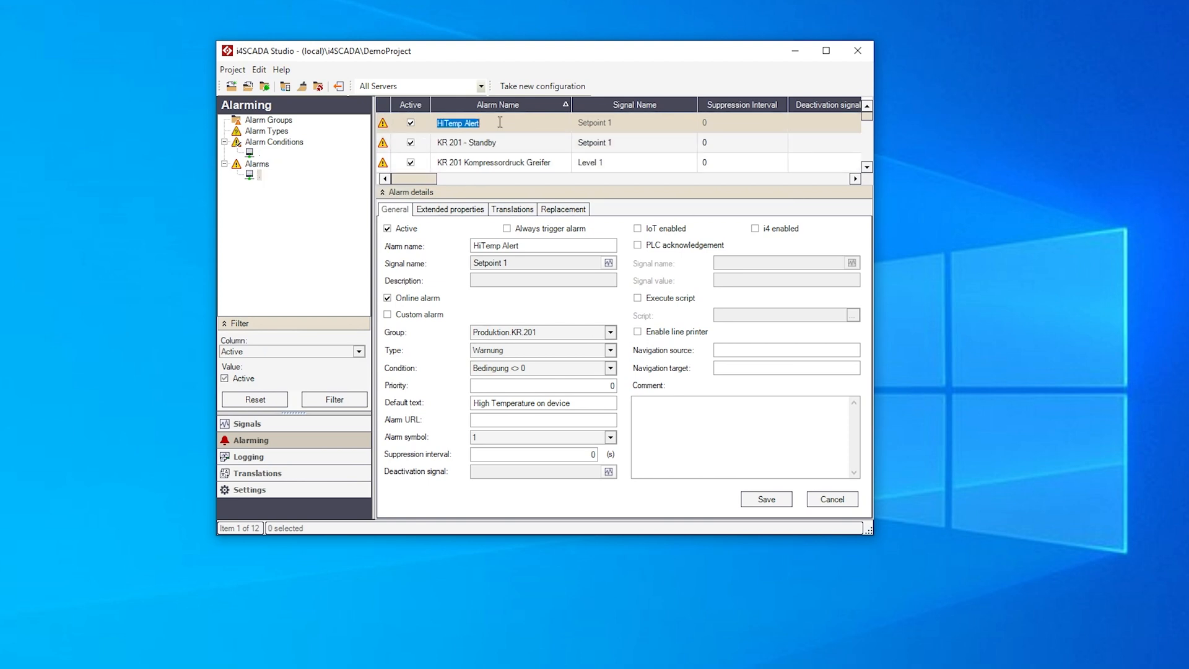
{"action": "left_click", "coordinate": [644, 127]}
{"action": "left_click", "coordinate": [461, 211]}
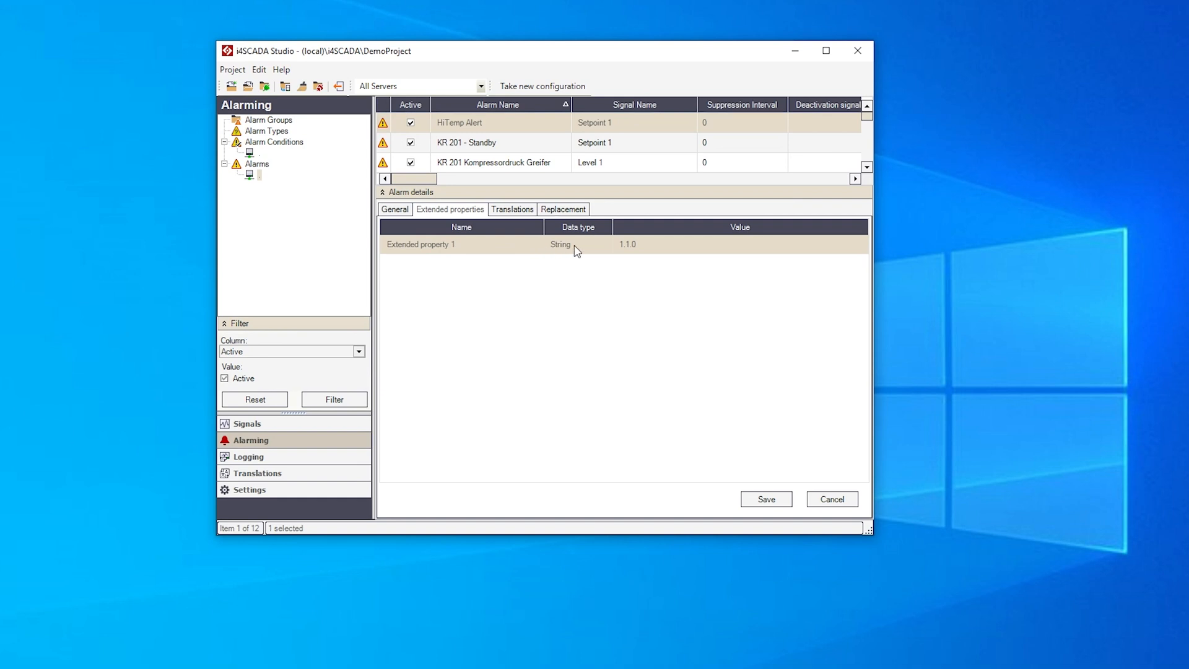
Step: Set the HiTemp Alert alarm's Extended property 1 value to 1.2.0 and save the alarm
{"action": "left_click", "coordinate": [659, 246]}
{"action": "type", "text": "1"}
{"action": "key", "text": "Return"}
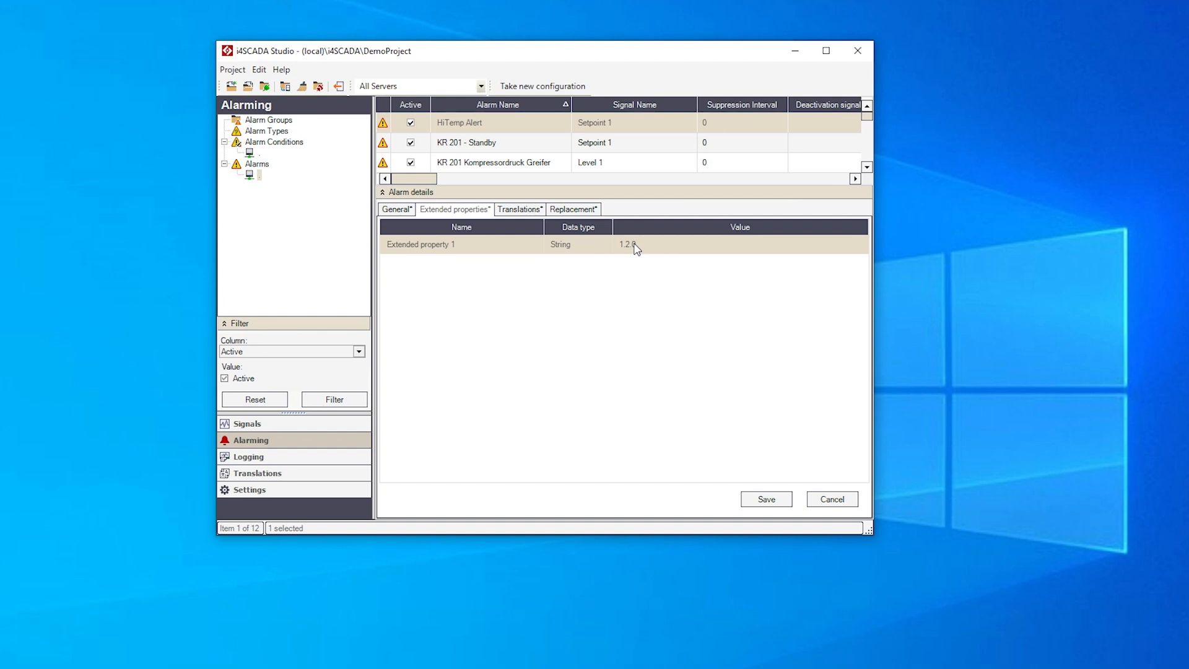
{"action": "left_click", "coordinate": [765, 498]}
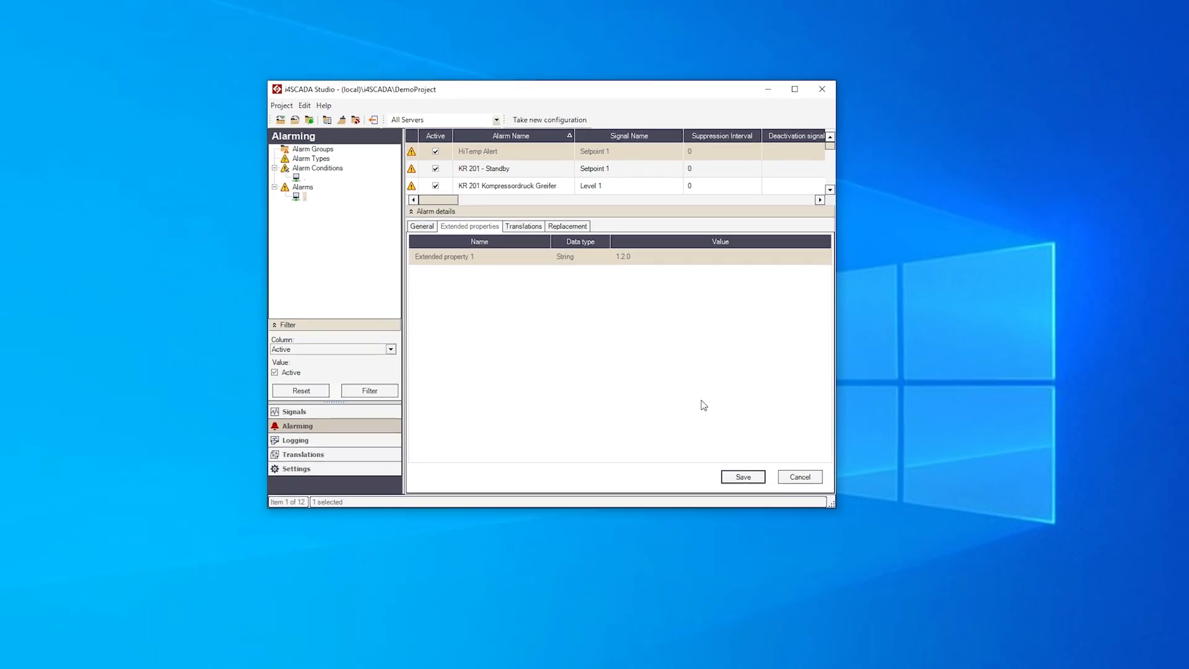
Step: Restart the i4SCADA Server service in the Service Manager and reload the AlarmViewer page in the browser
{"action": "left_click", "coordinate": [36, 658]}
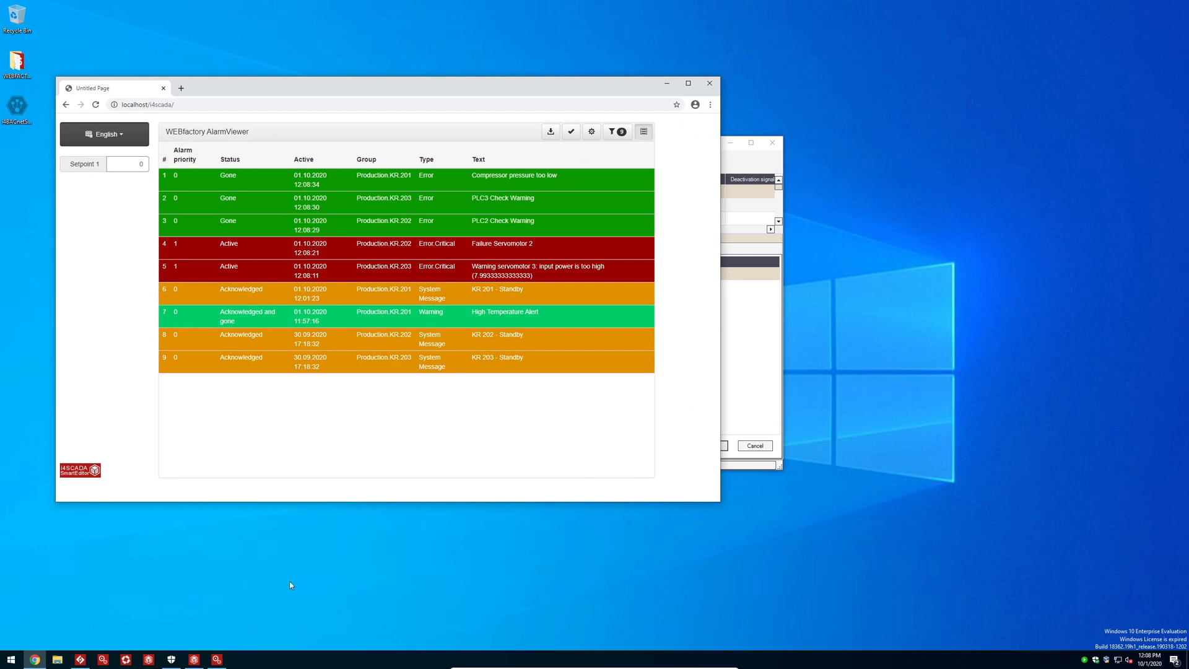
{"action": "left_click", "coordinate": [216, 659]}
{"action": "left_click", "coordinate": [989, 490]}
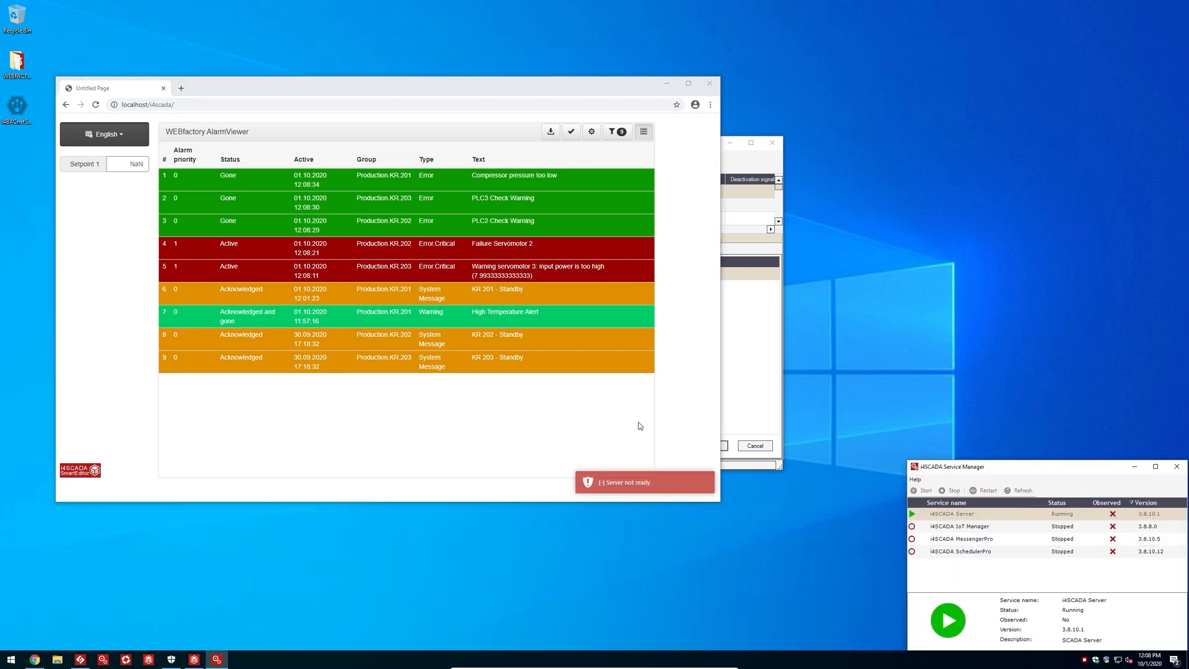
{"action": "left_click", "coordinate": [95, 105]}
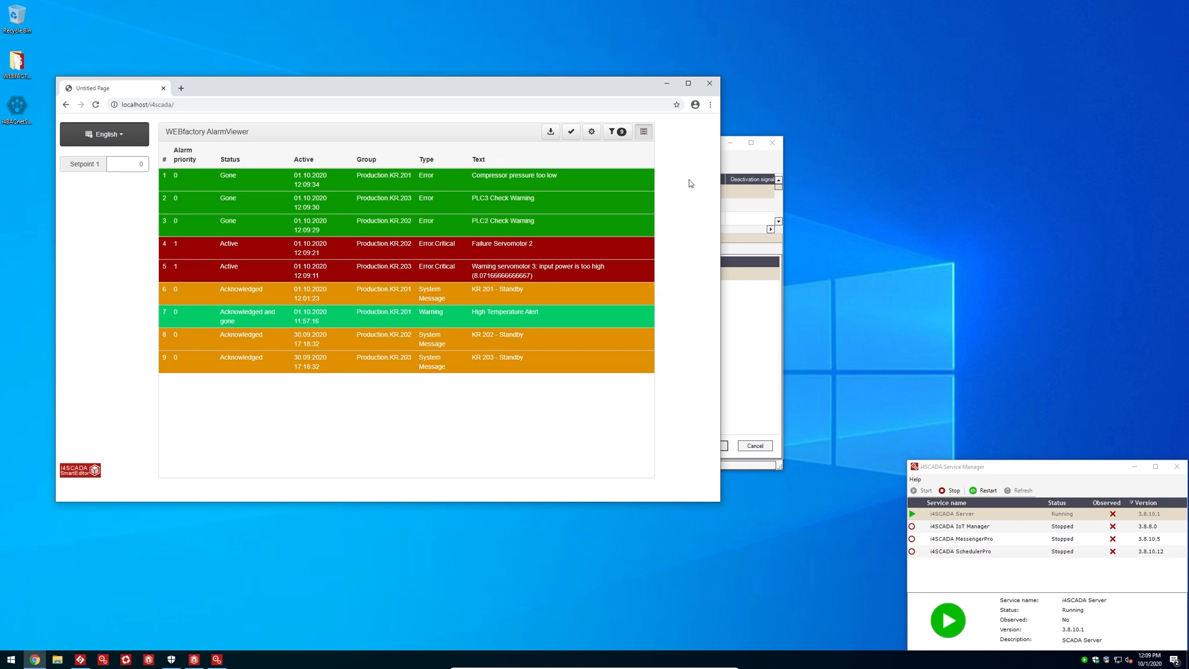
Step: Switch to i4SCADA SmartEditor and add an Extended Property 1 column to the AlarmViewer's columns collection
{"action": "left_click", "coordinate": [193, 658]}
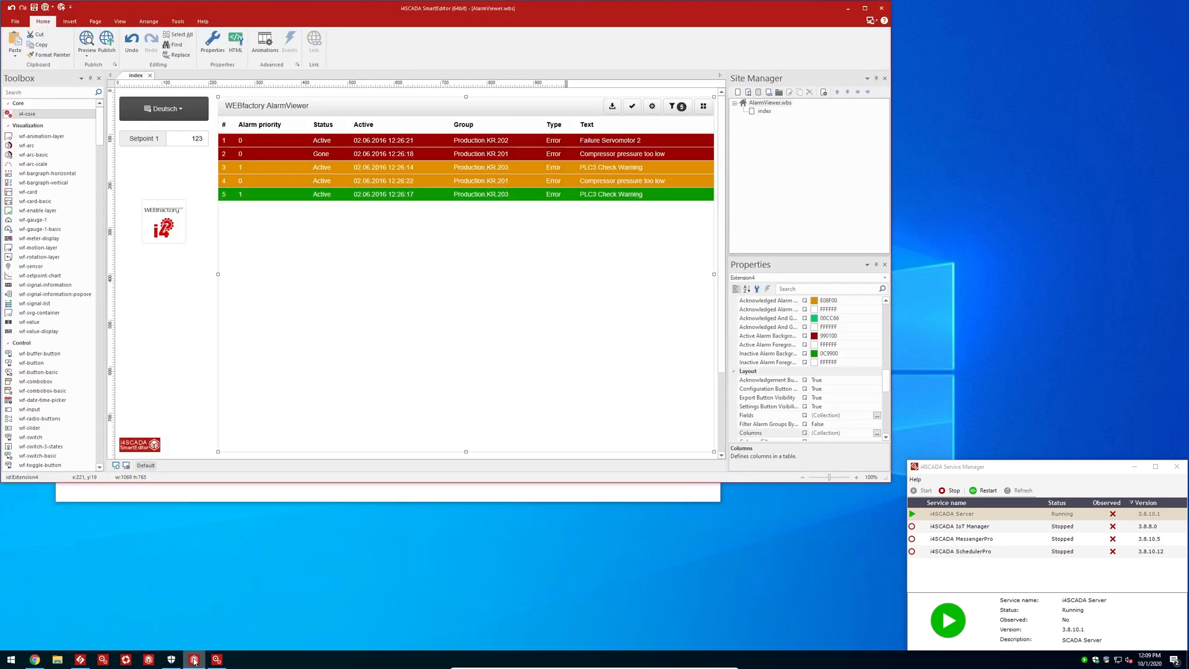
{"action": "double_click", "coordinate": [404, 10]}
{"action": "scroll", "coordinate": [1115, 495], "scroll_direction": "down", "scroll_amount": 1}
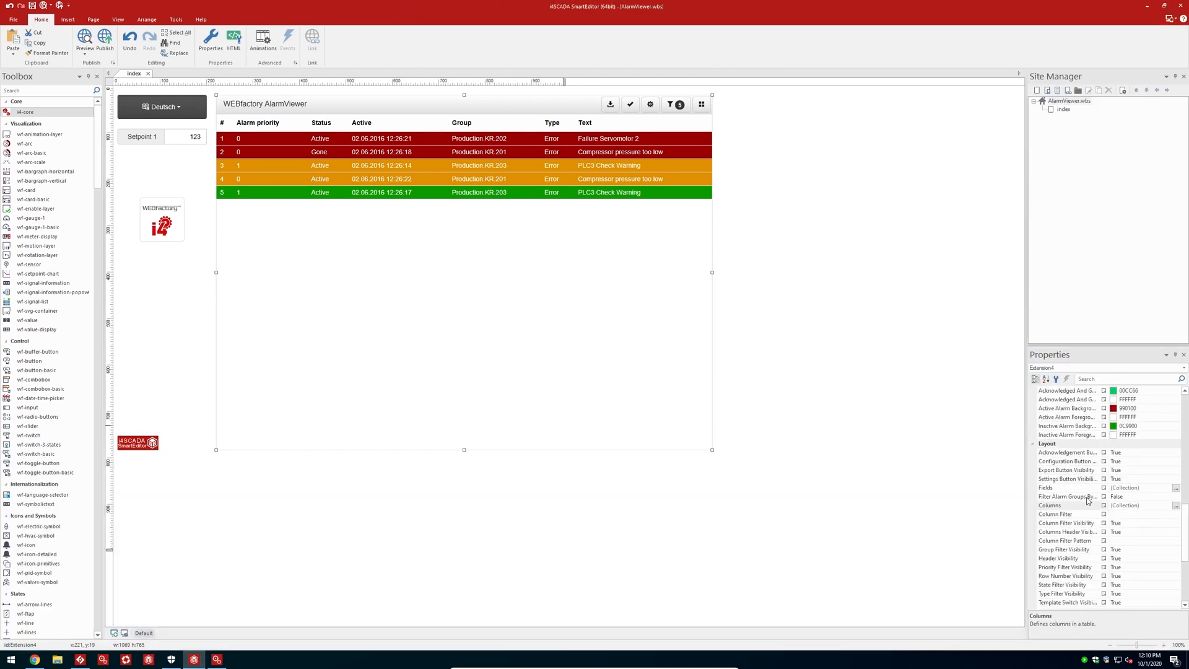
{"action": "left_click", "coordinate": [1176, 506]}
{"action": "left_click", "coordinate": [689, 267]}
{"action": "left_click", "coordinate": [666, 261]}
{"action": "left_click", "coordinate": [687, 261]}
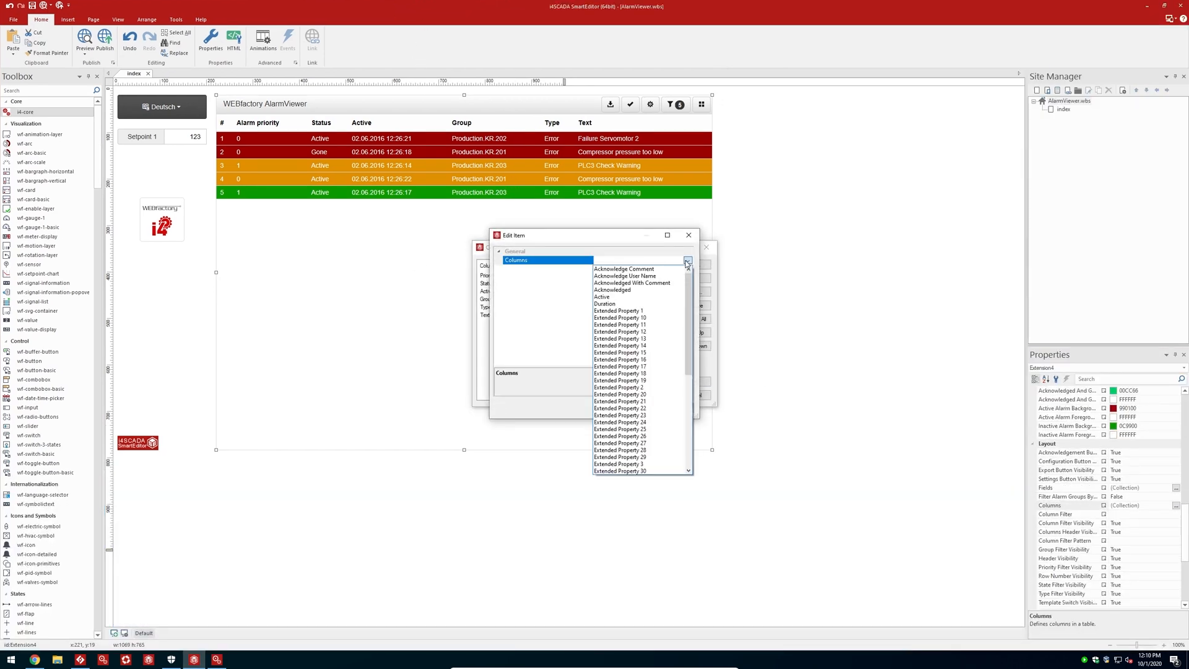
{"action": "left_click", "coordinate": [662, 311]}
{"action": "left_click", "coordinate": [649, 408]}
{"action": "left_click", "coordinate": [692, 382]}
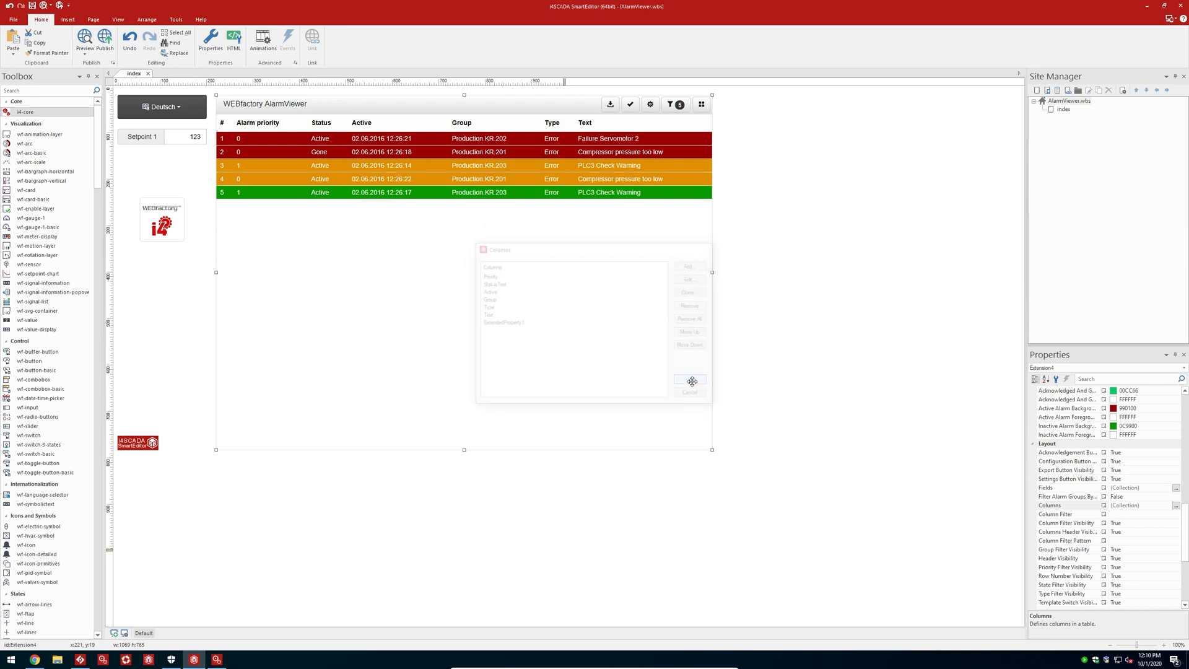
Step: Publish the entire web site with all files to My Computer and close the publishing log
{"action": "left_click", "coordinate": [104, 44]}
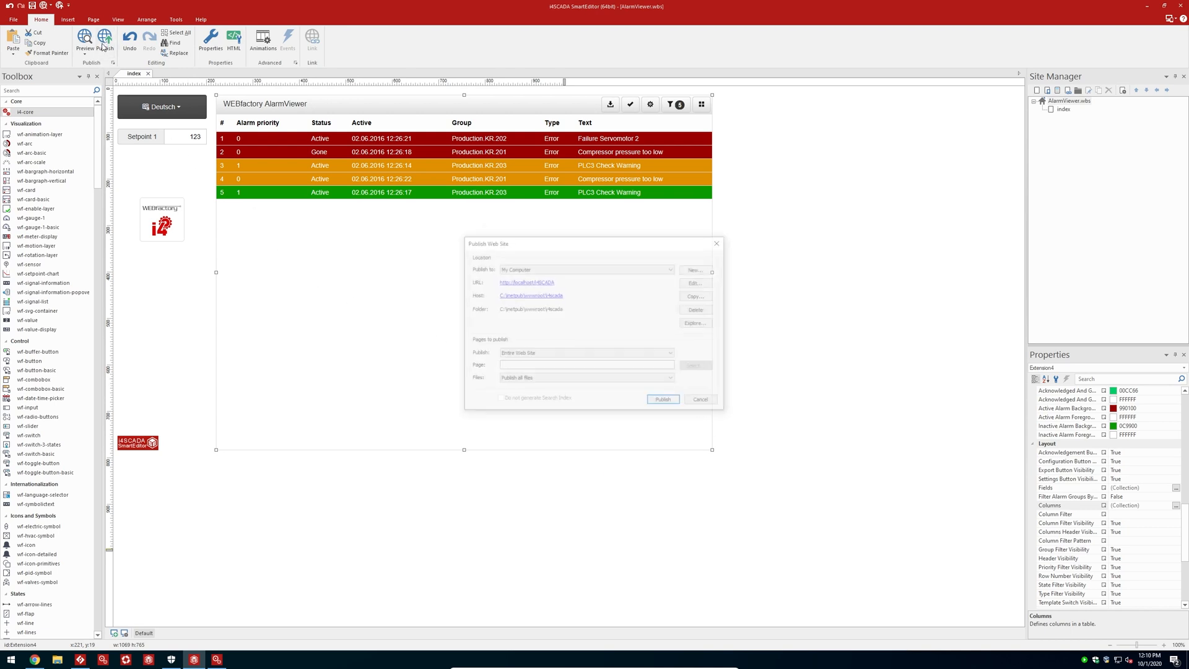
{"action": "left_click", "coordinate": [664, 399]}
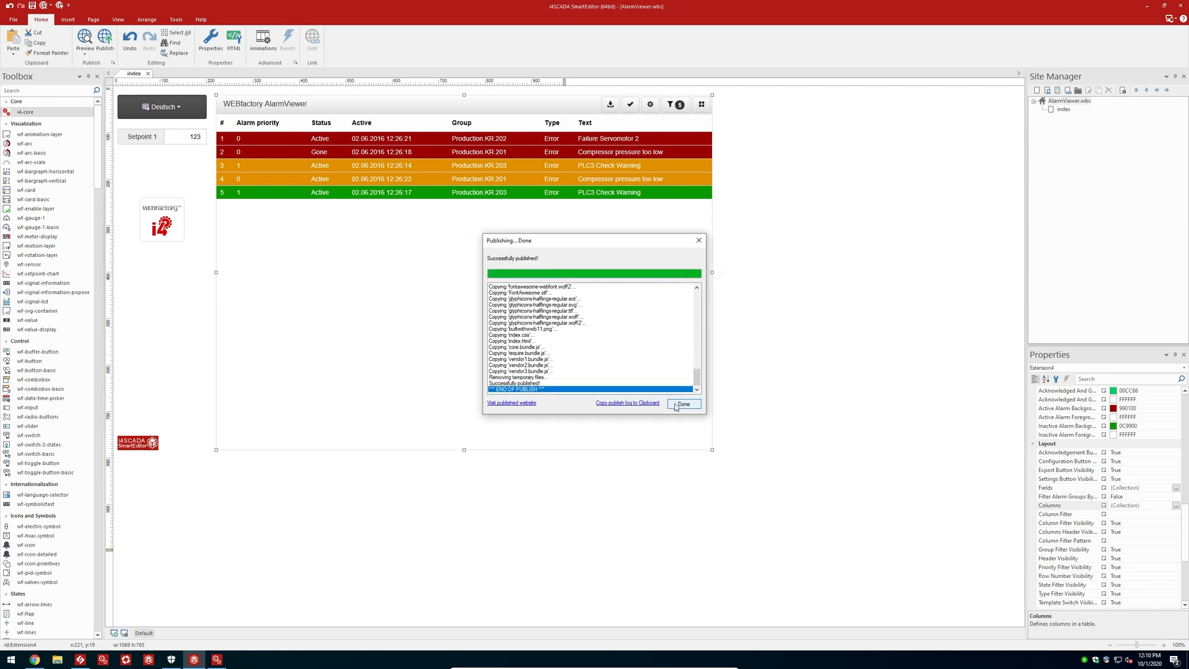
{"action": "left_click", "coordinate": [674, 405]}
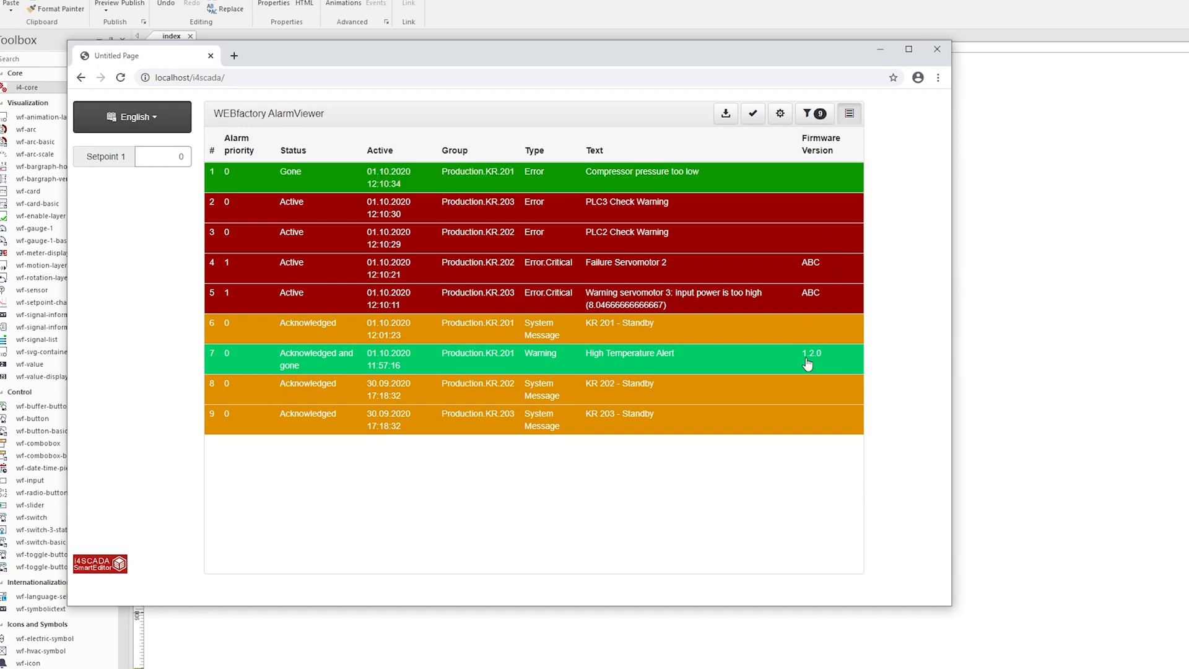
Step: Set Setpoint 1 to 2 on the published AlarmViewer page and confirm the value
{"action": "left_click", "coordinate": [178, 155]}
{"action": "type", "text": "2"}
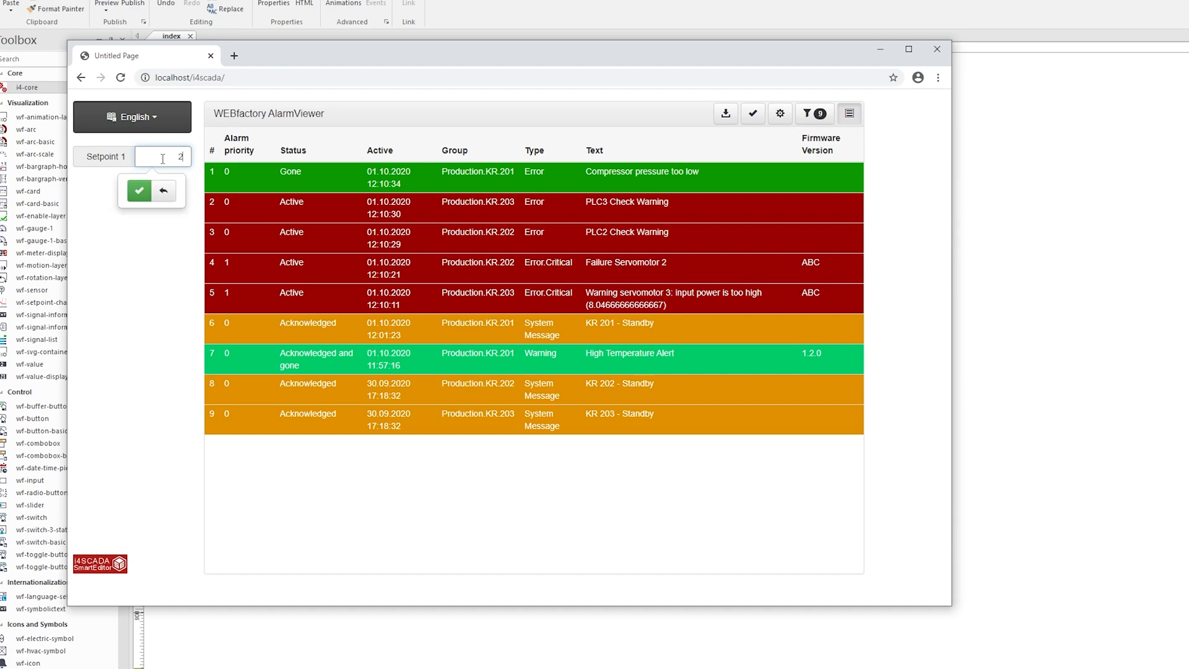
{"action": "left_click", "coordinate": [135, 187]}
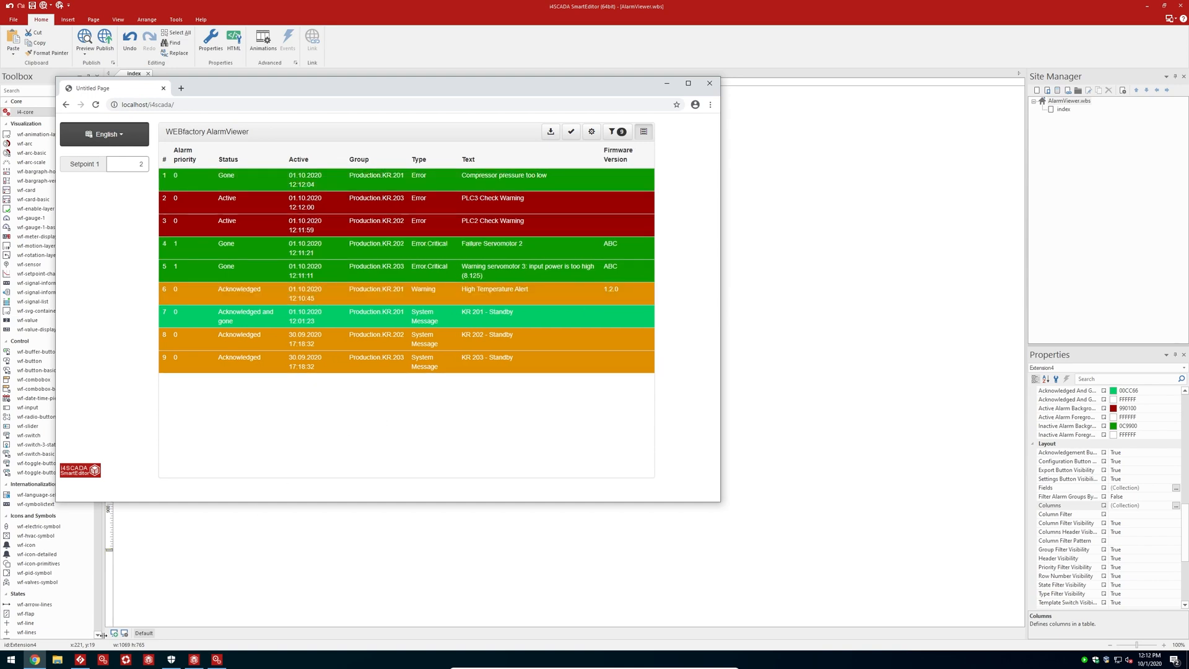
Step: Switch to i4SCADA Studio and assign the Temperature 2 signal as replacement Signal 1 of the HiTemp Alert alarm
{"action": "left_click", "coordinate": [80, 661]}
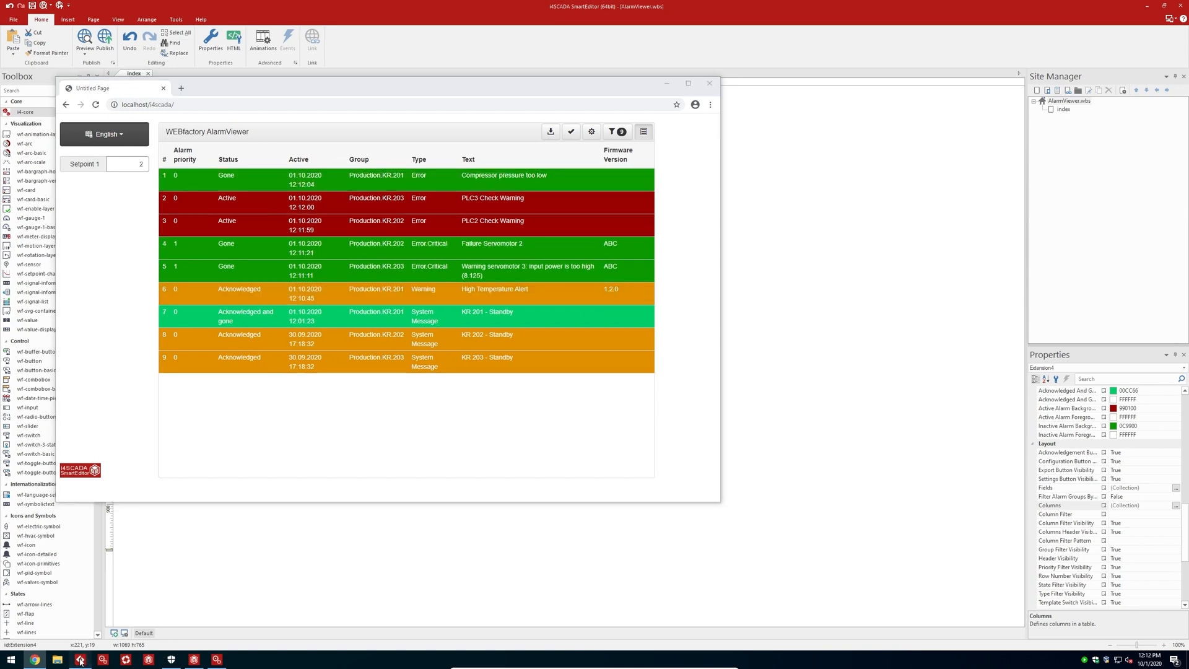
{"action": "left_click_drag", "start_coordinate": [488, 142], "coordinate": [375, 132]}
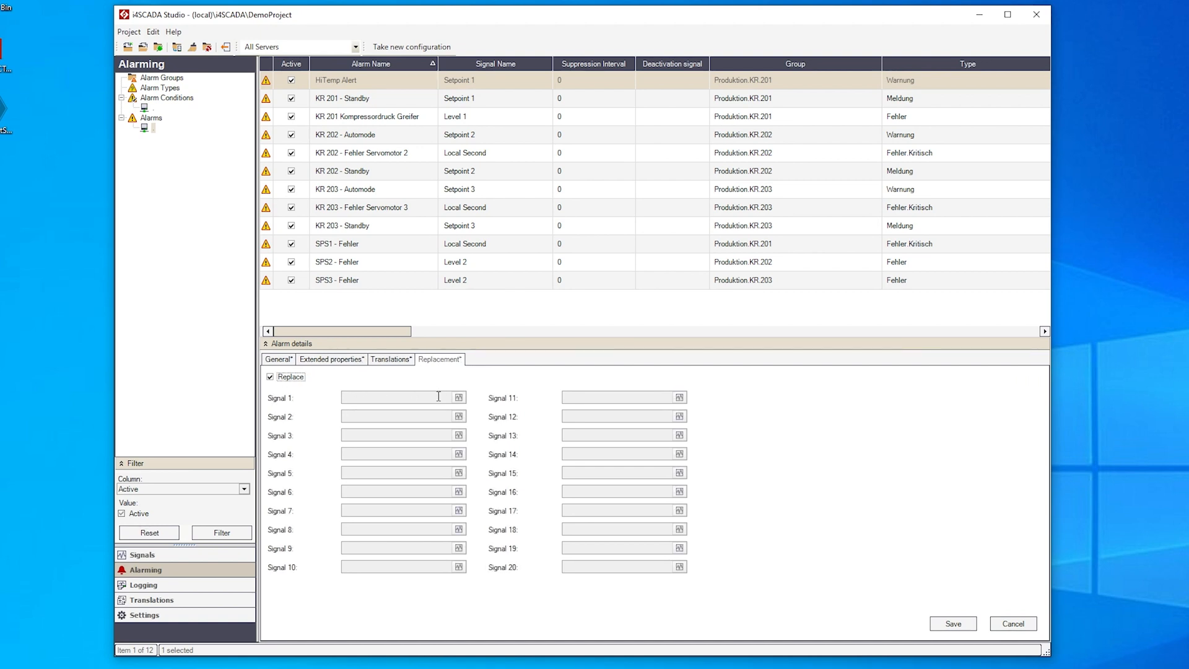
{"action": "left_click", "coordinate": [459, 397]}
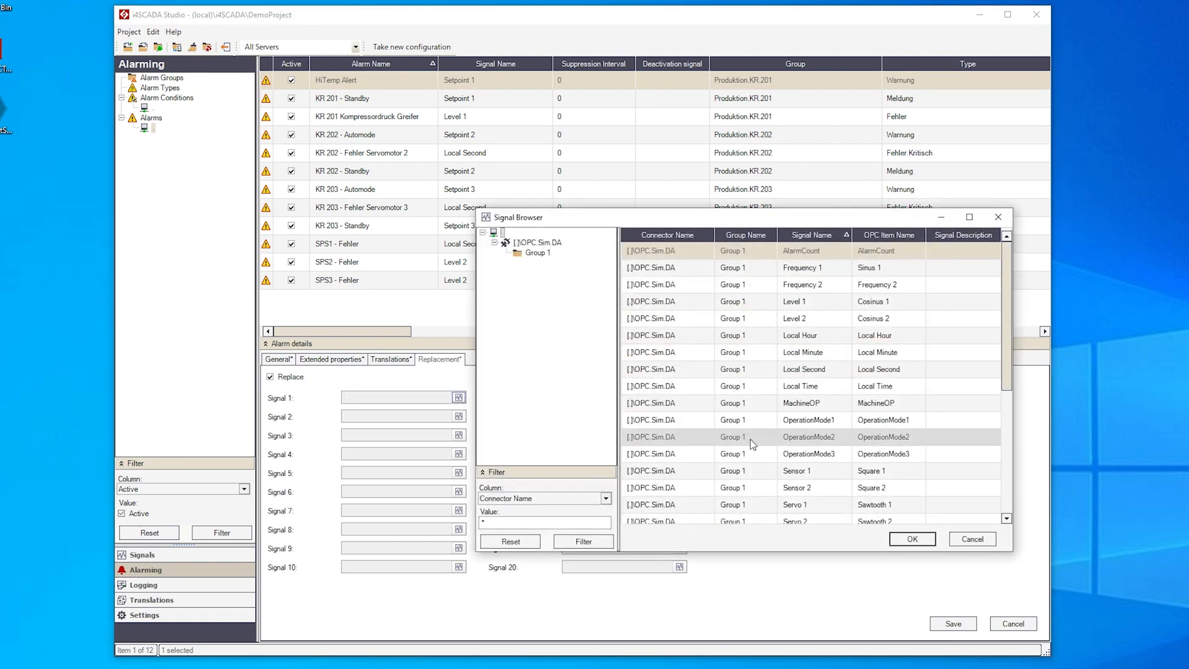
{"action": "scroll", "coordinate": [752, 439], "scroll_direction": "down", "scroll_amount": 3}
{"action": "left_click", "coordinate": [851, 461]}
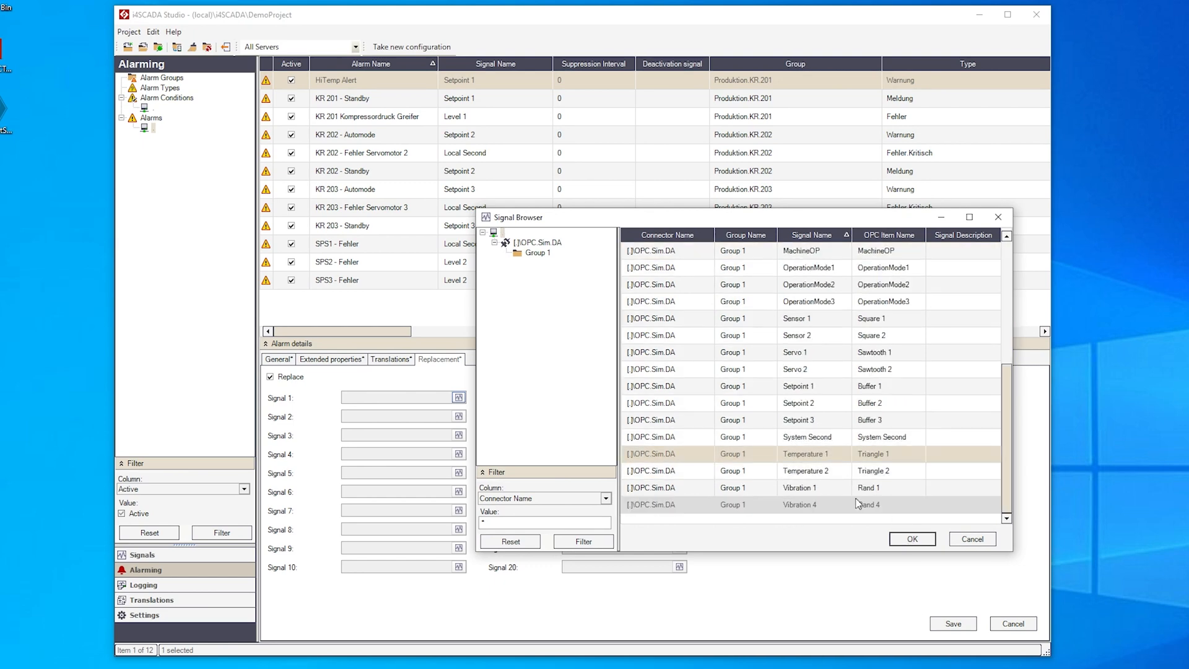
{"action": "left_click", "coordinate": [838, 470]}
{"action": "left_click", "coordinate": [911, 540]}
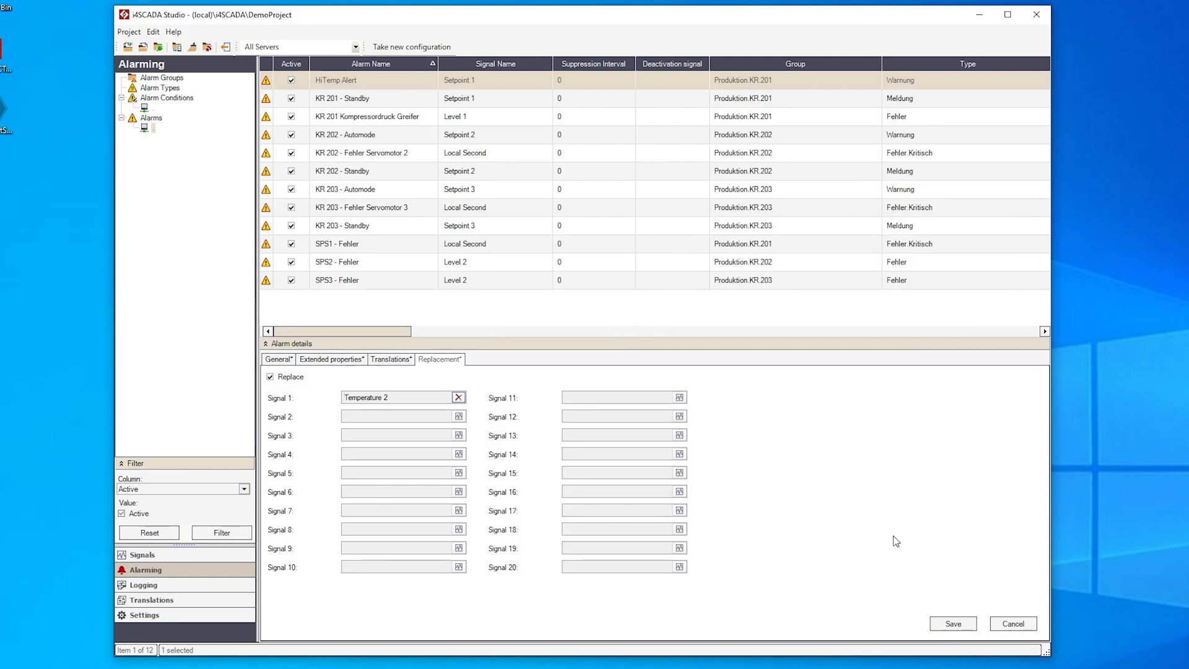
Step: Save the signal replacement and append ": ##1##" to the English description of the HiTemp Alert alarm
{"action": "left_click", "coordinate": [950, 624]}
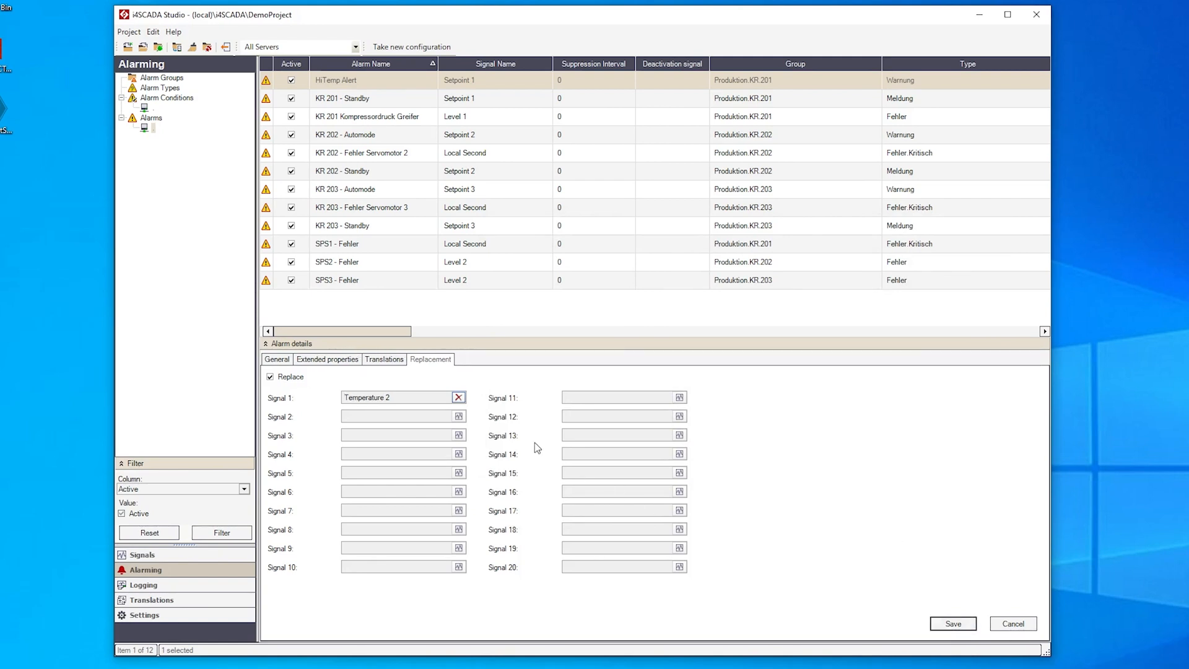
{"action": "left_click", "coordinate": [383, 360]}
{"action": "left_click", "coordinate": [402, 413]}
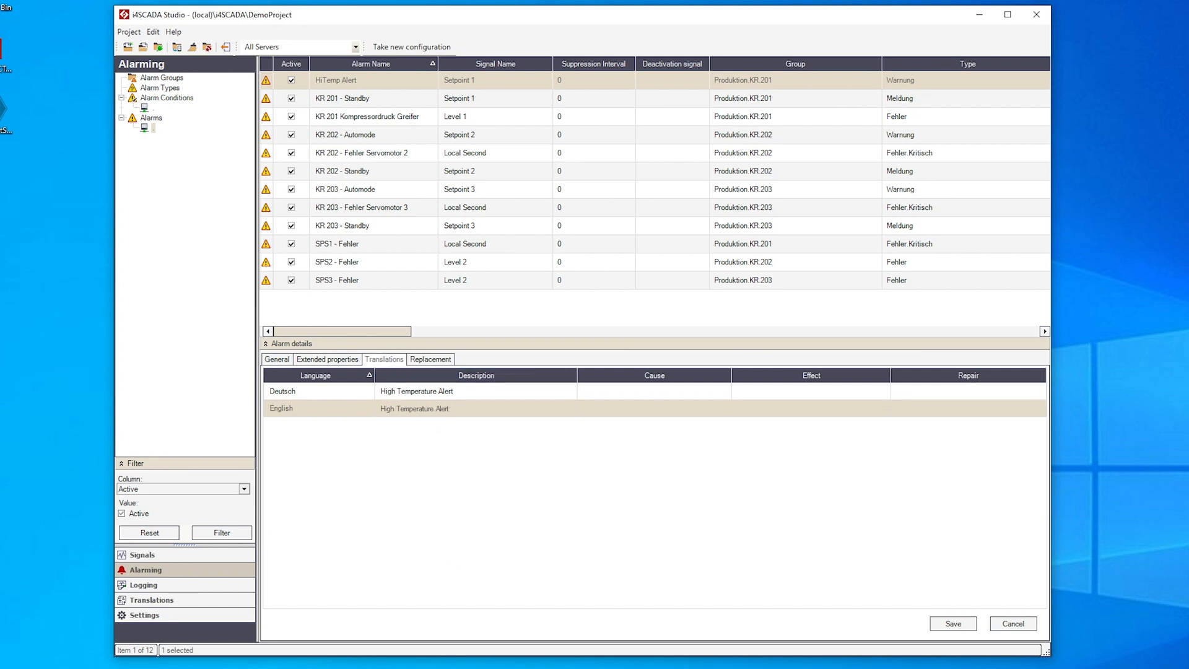
{"action": "type", "text": ": ##1##"}
Step: Copy the placeholder to the end of the Deutsch description so it reads "High Temperature Alert: ##1##", and save the alarm
{"action": "key", "text": "shift+Left"}
{"action": "key", "text": "shift+Left"}
{"action": "key", "text": "shift+Left"}
{"action": "key", "text": "shift+Left"}
{"action": "key", "text": "shift+Left"}
{"action": "key", "text": "ctrl+c"}
{"action": "left_click", "coordinate": [484, 393]}
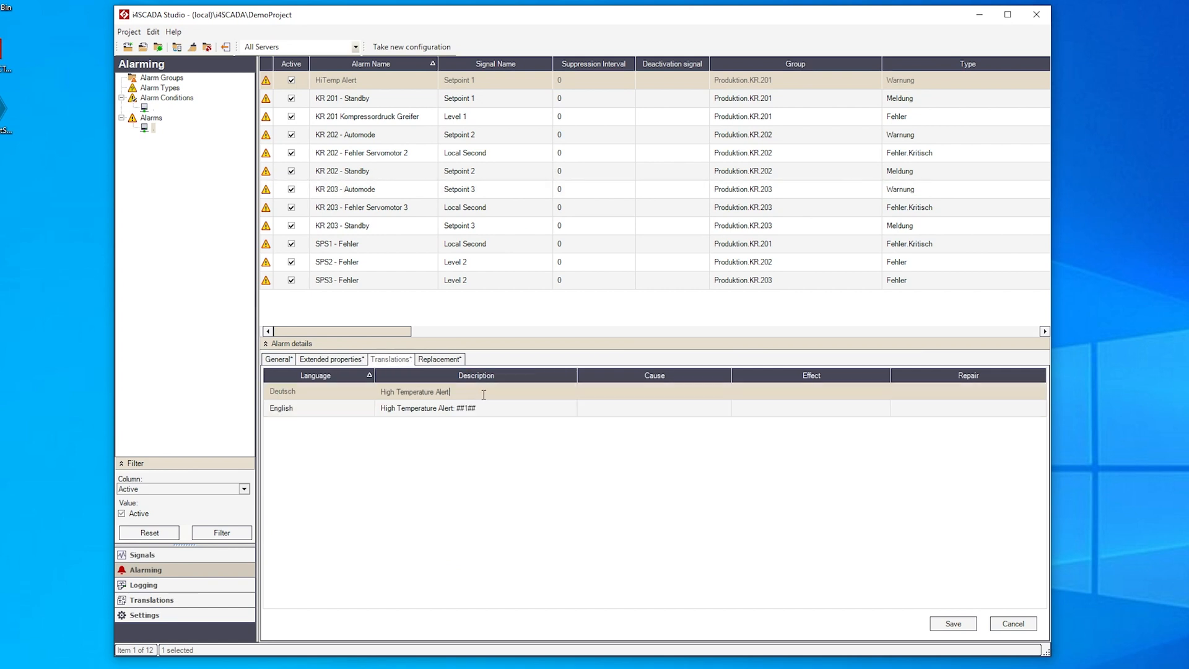
{"action": "key", "text": "ctrl+v"}
{"action": "type", "text": ":"}
{"action": "left_click", "coordinate": [953, 624]}
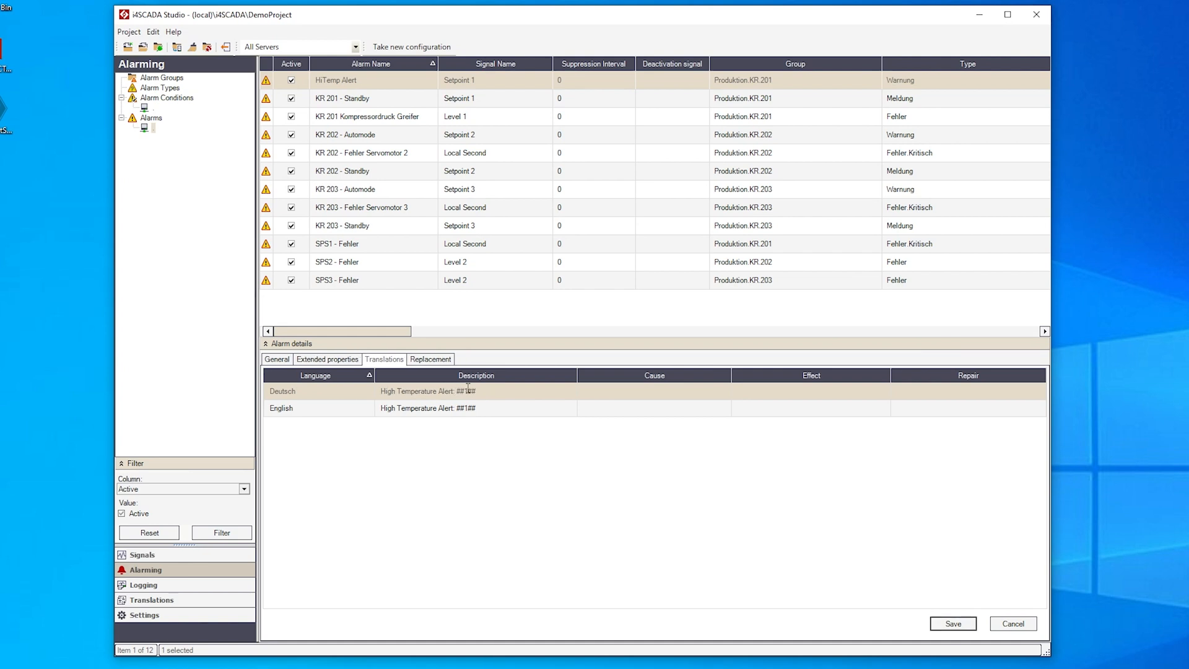
Step: Compare the placeholder number in the Deutsch description with the alarm's replacement Signal 1 assignment
{"action": "double_click", "coordinate": [468, 392]}
{"action": "left_click", "coordinate": [501, 393]}
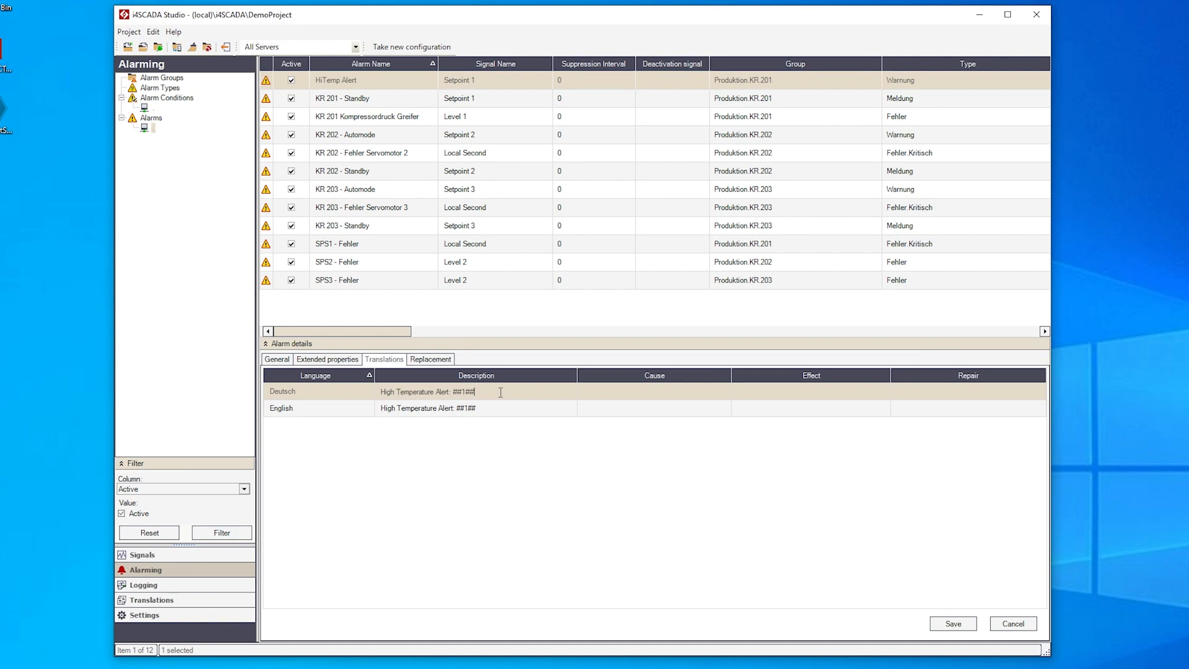
{"action": "left_click", "coordinate": [430, 359]}
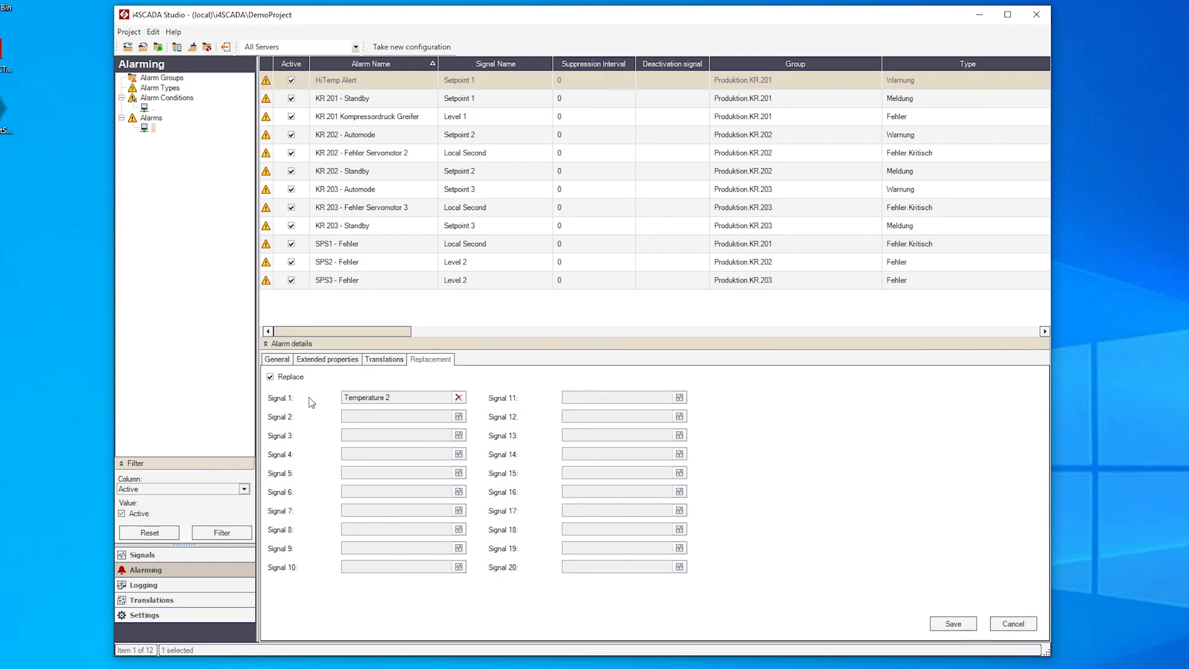
{"action": "left_click", "coordinate": [384, 360]}
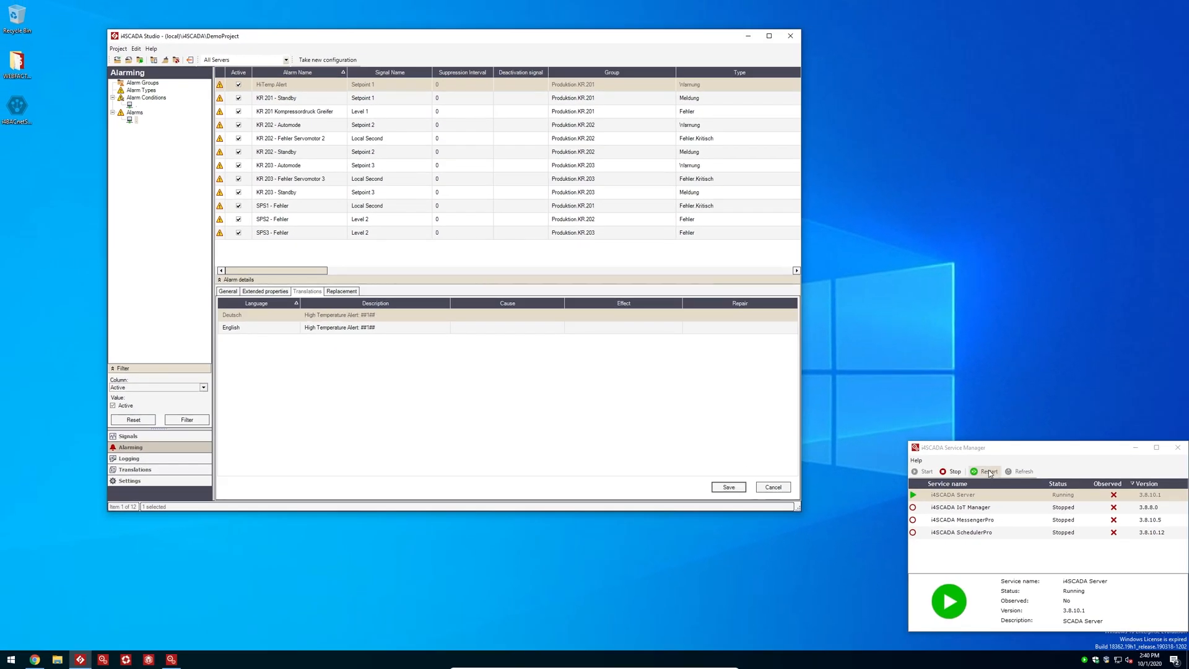
Step: Restart the i4SCADA Server service in Service Manager, and set Setpoint 1 to 2 on the AlarmViewer page in Chrome
{"action": "left_click", "coordinate": [989, 472]}
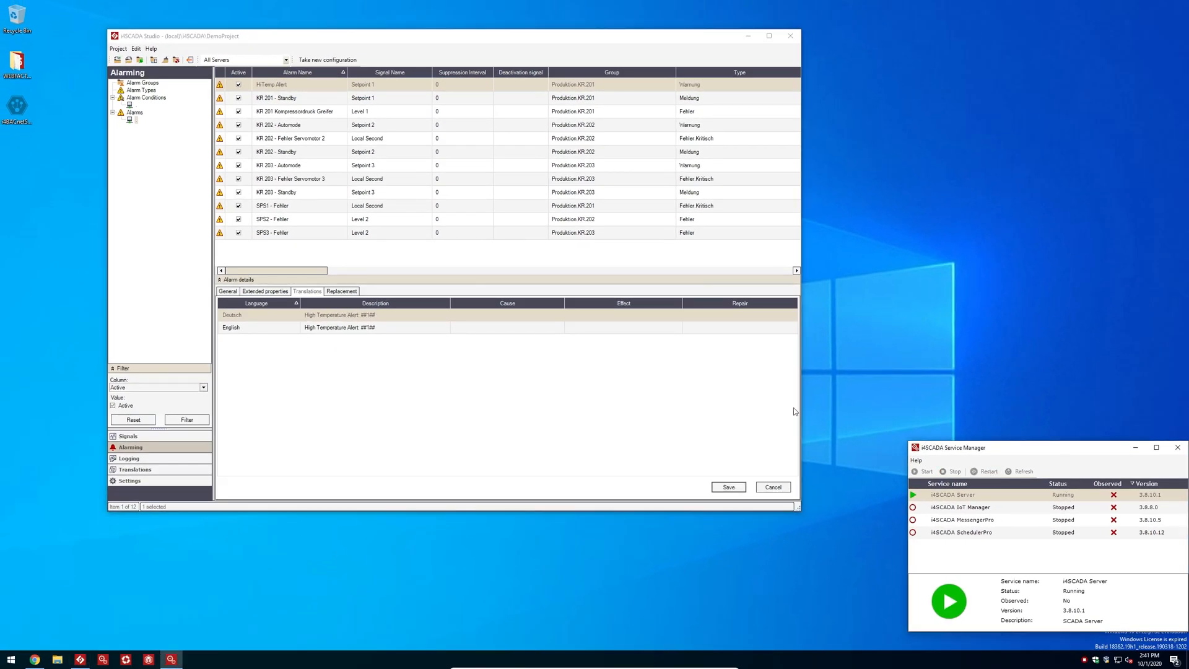
{"action": "left_click", "coordinate": [35, 659]}
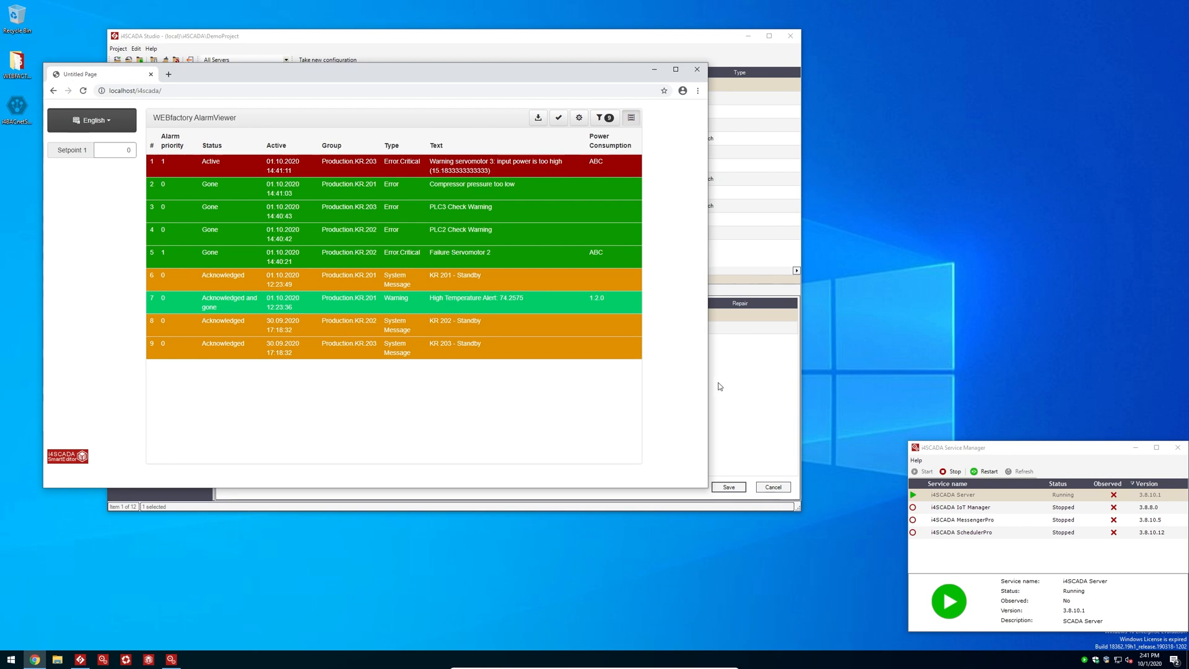
{"action": "left_click_drag", "start_coordinate": [116, 151], "coordinate": [146, 151]}
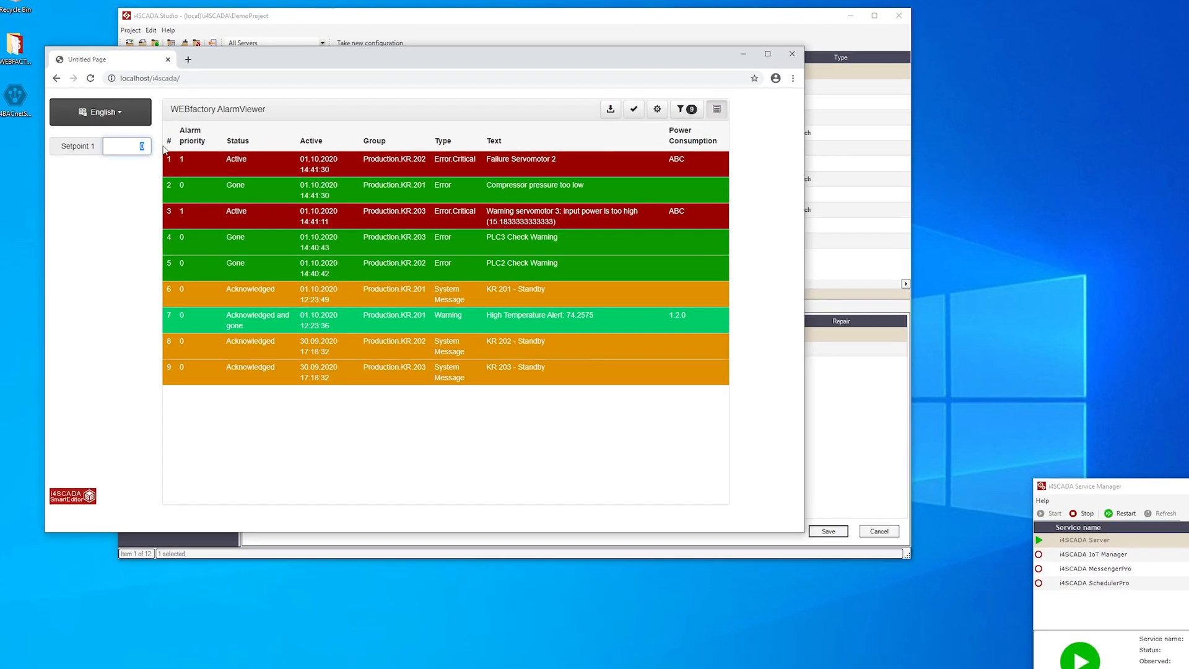
{"action": "type", "text": "2"}
{"action": "key", "text": "Return"}
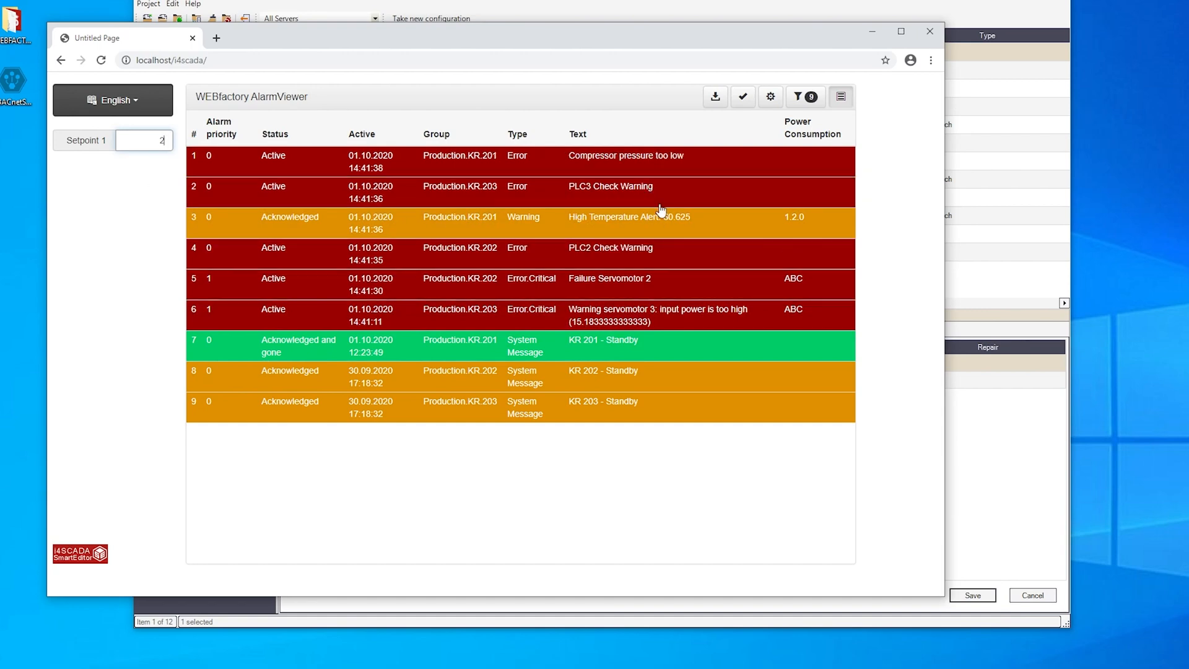
Step: View the details of the High Temperature Alert entry in the AlarmViewer, check its alarm text, and close them
{"action": "left_click", "coordinate": [716, 228]}
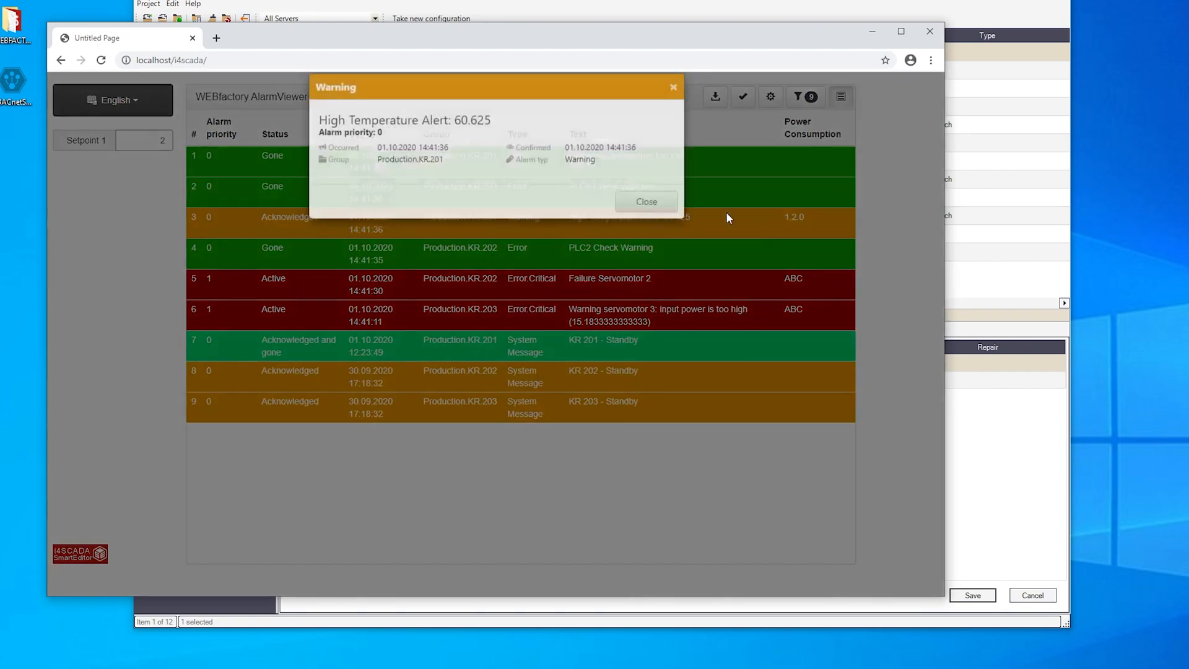
{"action": "left_click_drag", "start_coordinate": [499, 140], "coordinate": [456, 138]}
{"action": "left_click", "coordinate": [401, 137]}
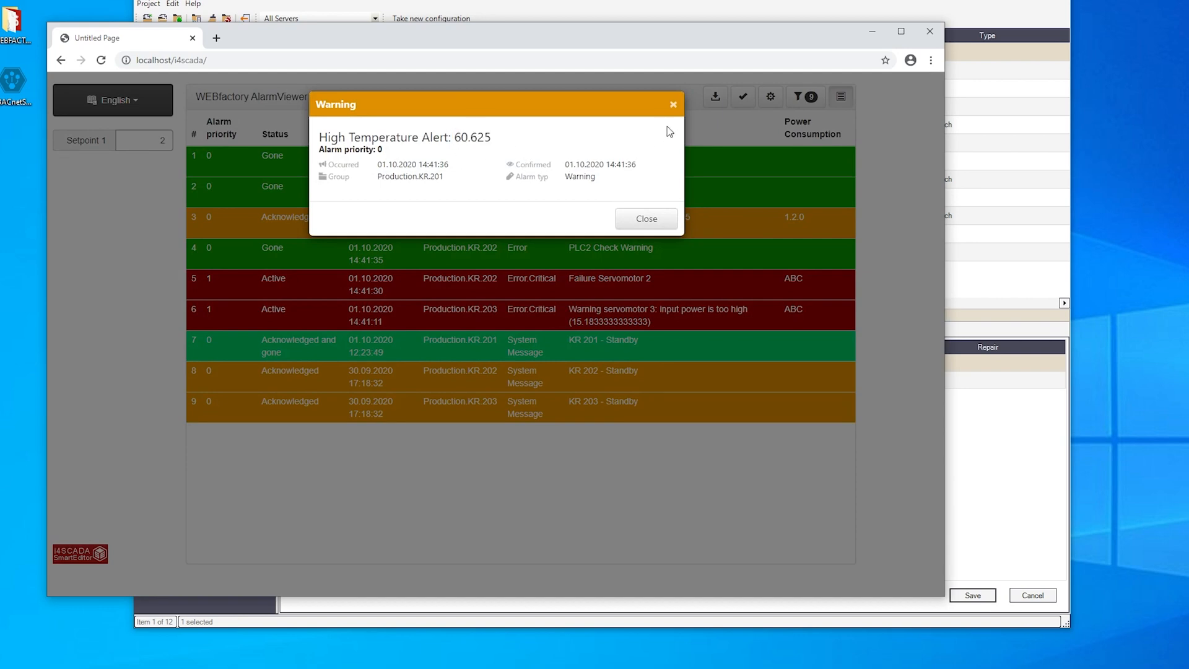
{"action": "left_click", "coordinate": [658, 221]}
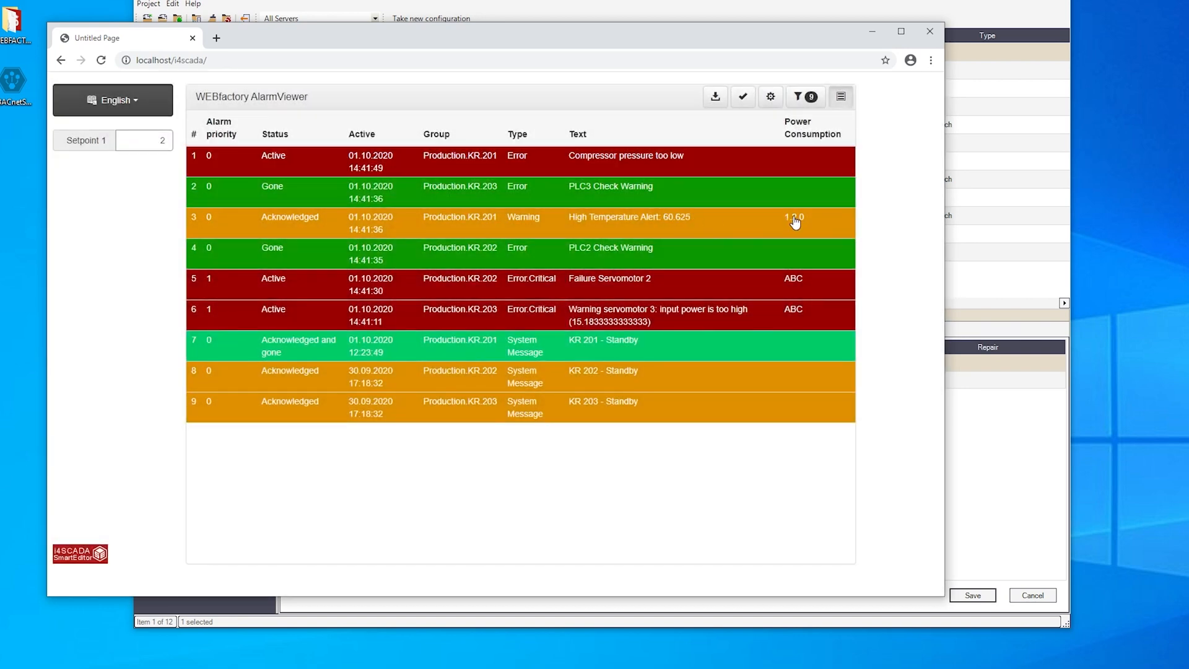